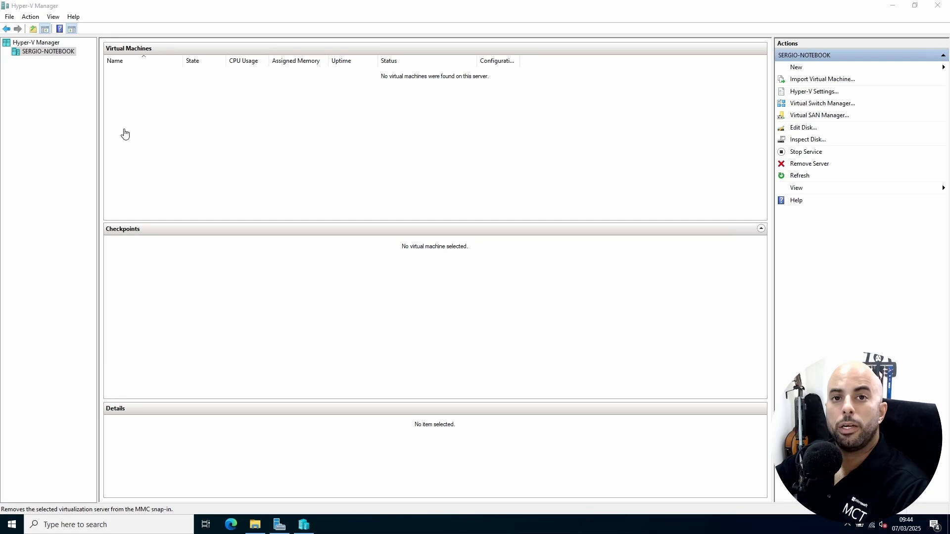
Create a new virtual machine named VM1 in the default location, accepting the wizard's default settings
{"action": "left_click", "coordinate": [798, 68]}
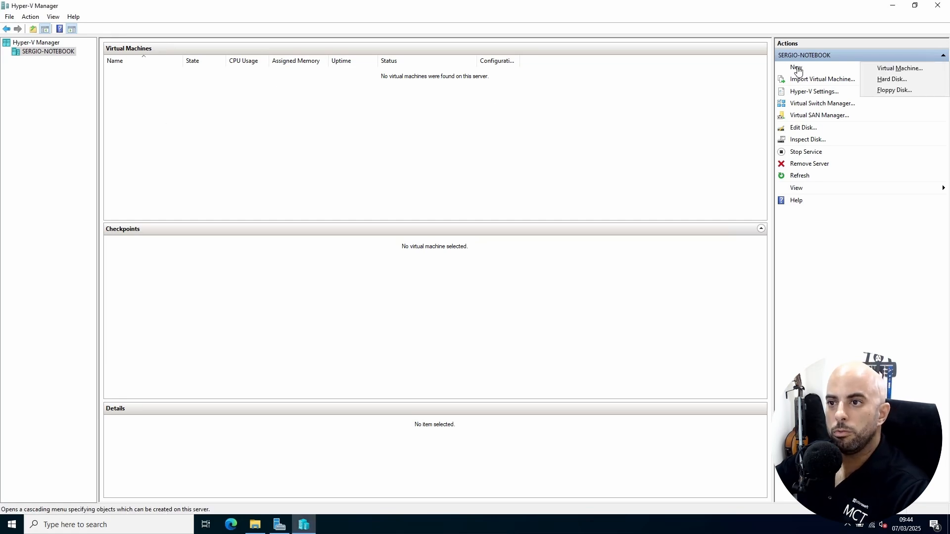
{"action": "left_click", "coordinate": [904, 73]}
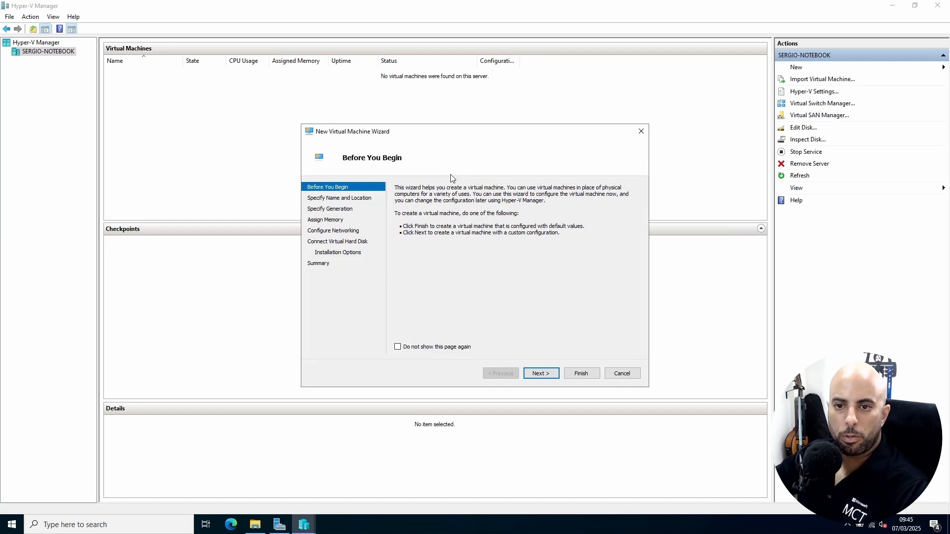
{"action": "left_click", "coordinate": [544, 373]}
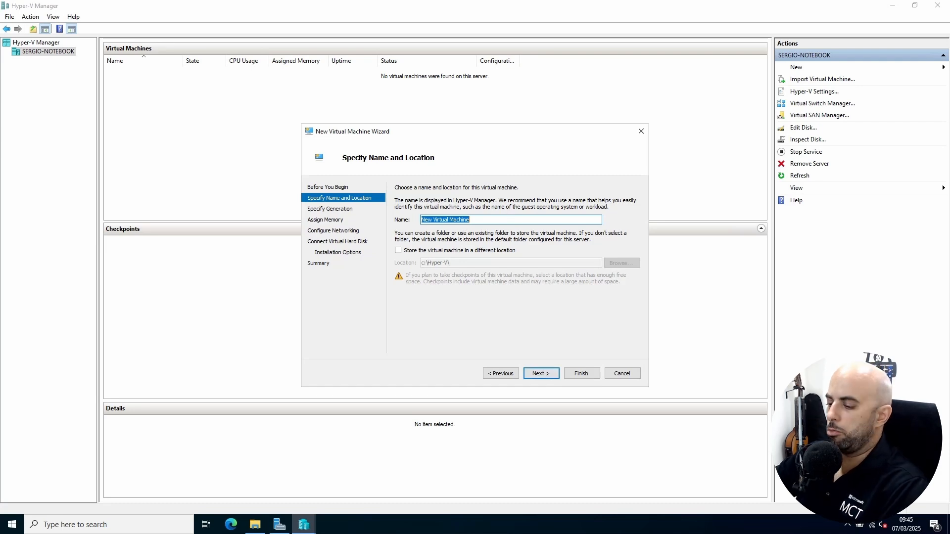
{"action": "type", "text": "VM1"}
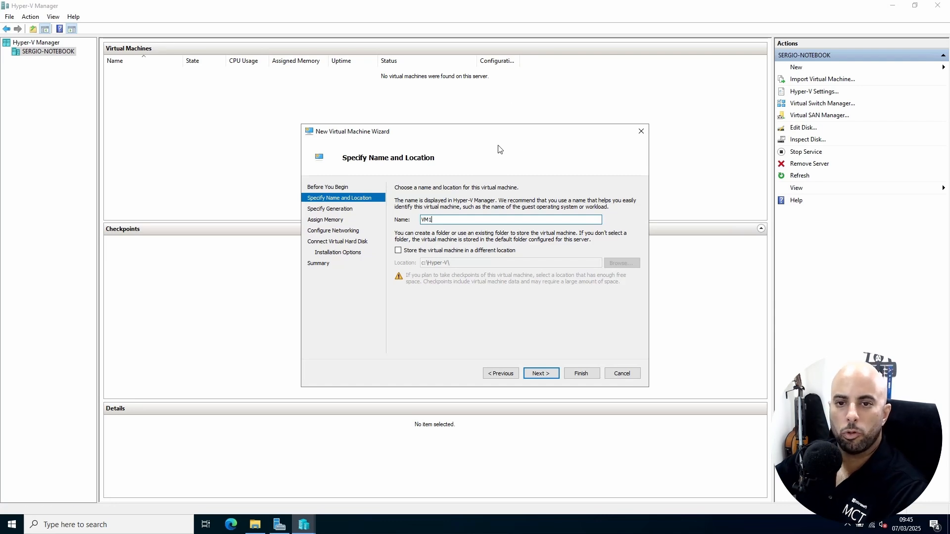
{"action": "left_click_drag", "start_coordinate": [498, 134], "coordinate": [478, 75]}
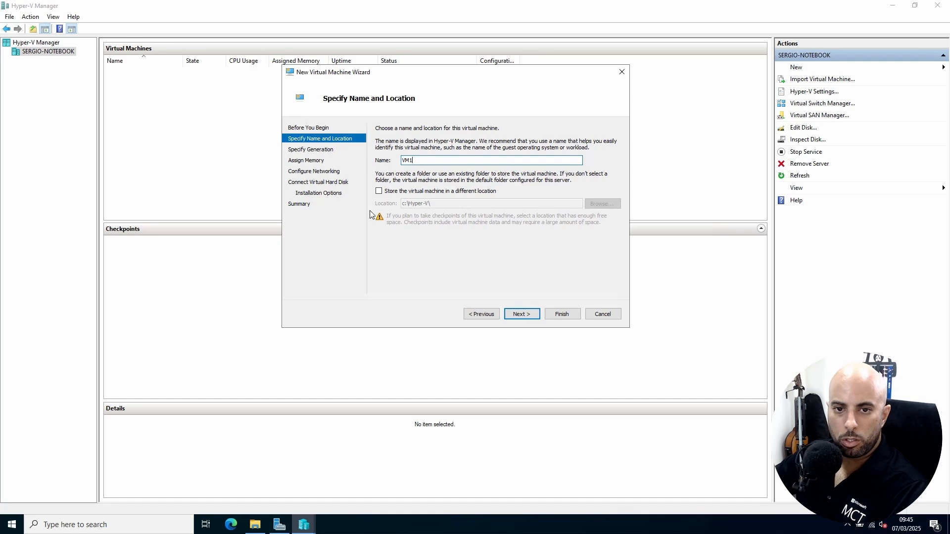
{"action": "left_click", "coordinate": [563, 319]}
Switch to File Explorer, examine how VM1's files are stored in the C:\Hyper-V folder, and return to Hyper-V Manager
{"action": "left_click", "coordinate": [255, 525]}
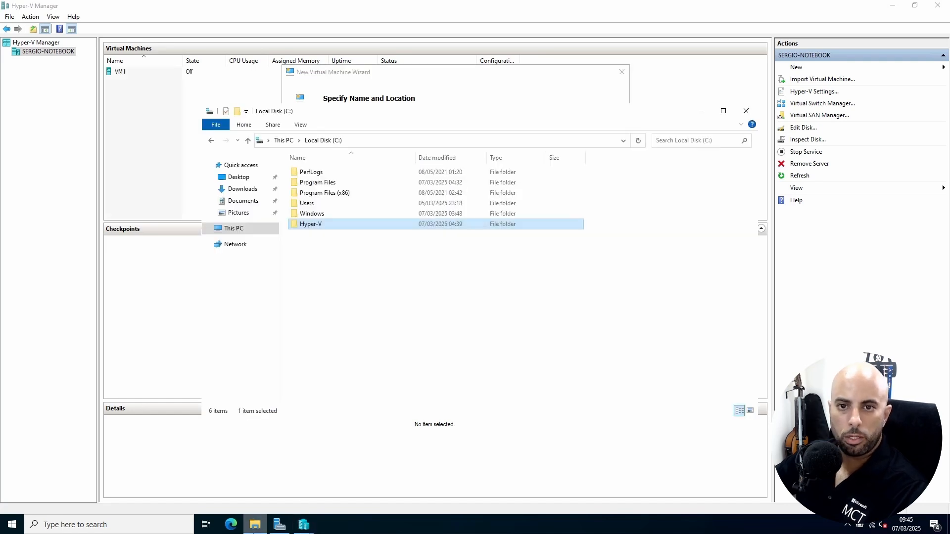
{"action": "double_click", "coordinate": [317, 223]}
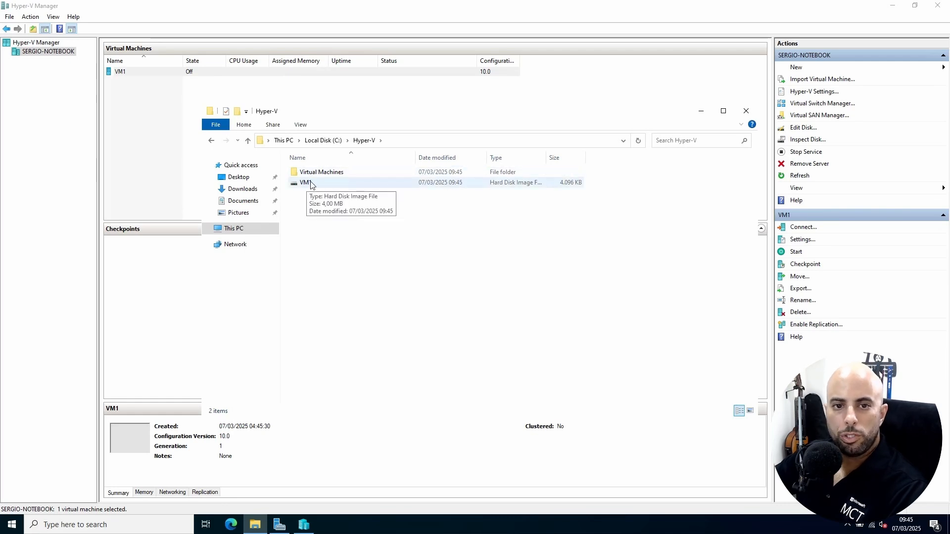
{"action": "left_click", "coordinate": [312, 185]}
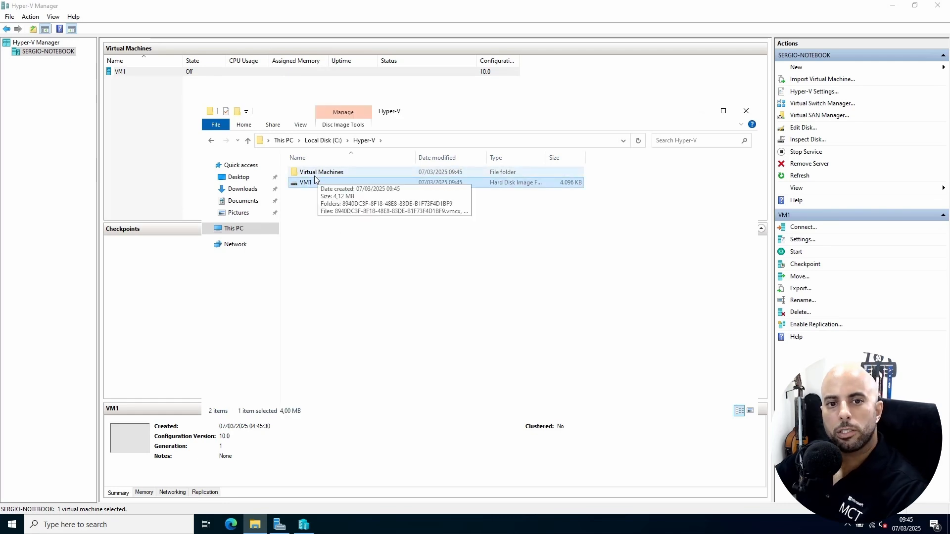
{"action": "left_click", "coordinate": [313, 175]}
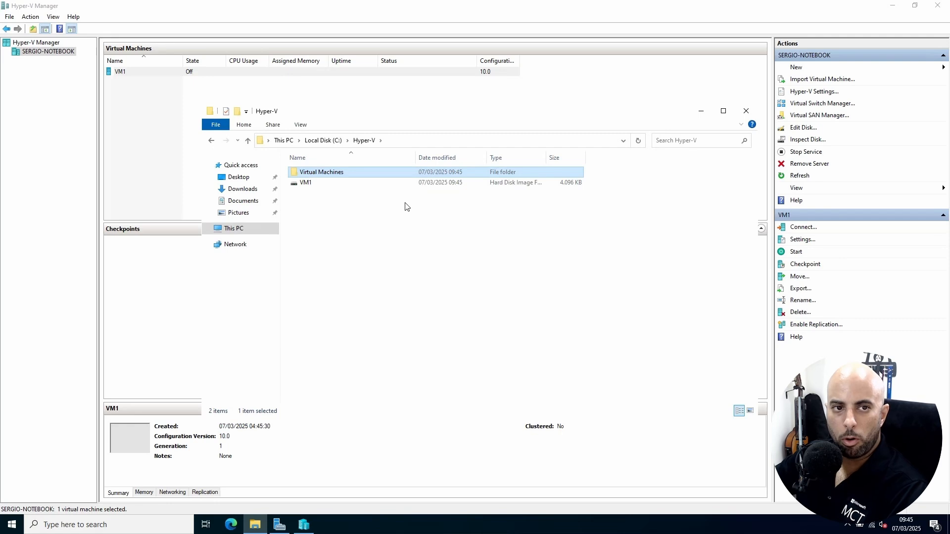
{"action": "right_click", "coordinate": [121, 72]}
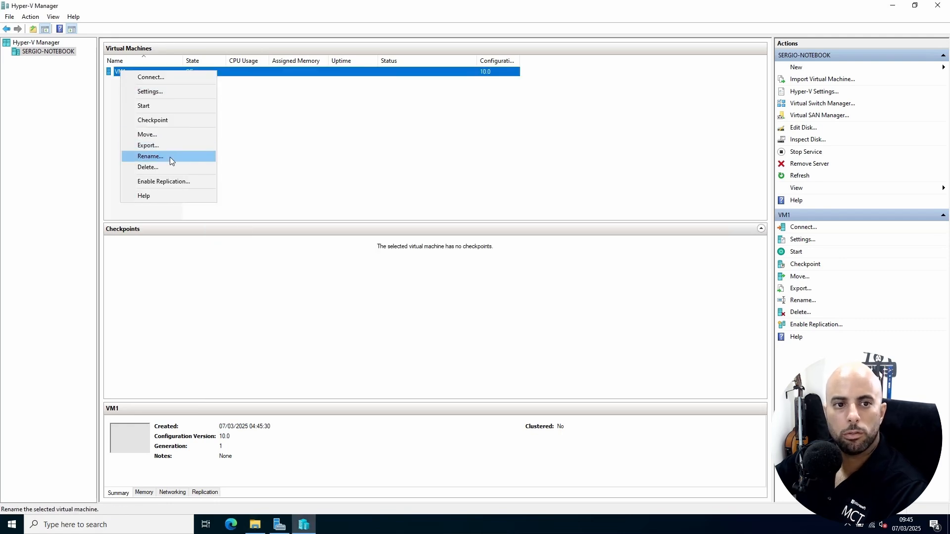
{"action": "left_click", "coordinate": [520, 172]}
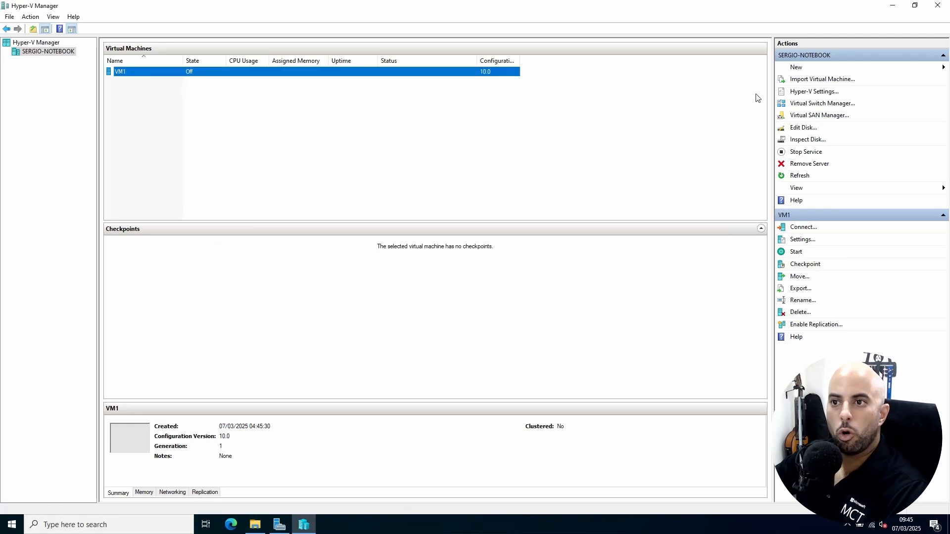
Create a virtual machine named VM2 with the different-location storage option enabled at c:\Hyper-V\ and all remaining settings at their defaults
{"action": "left_click", "coordinate": [797, 67]}
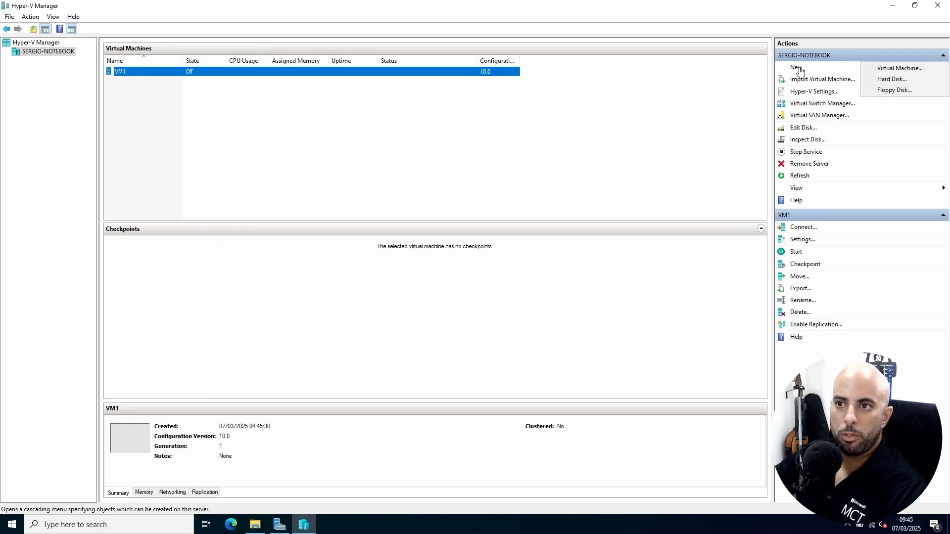
{"action": "left_click", "coordinate": [900, 68]}
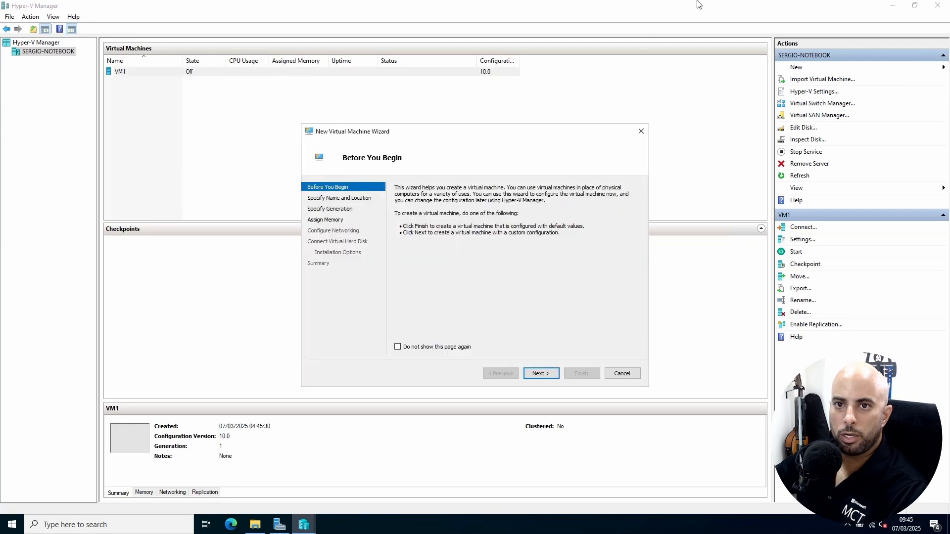
{"action": "left_click", "coordinate": [542, 374]}
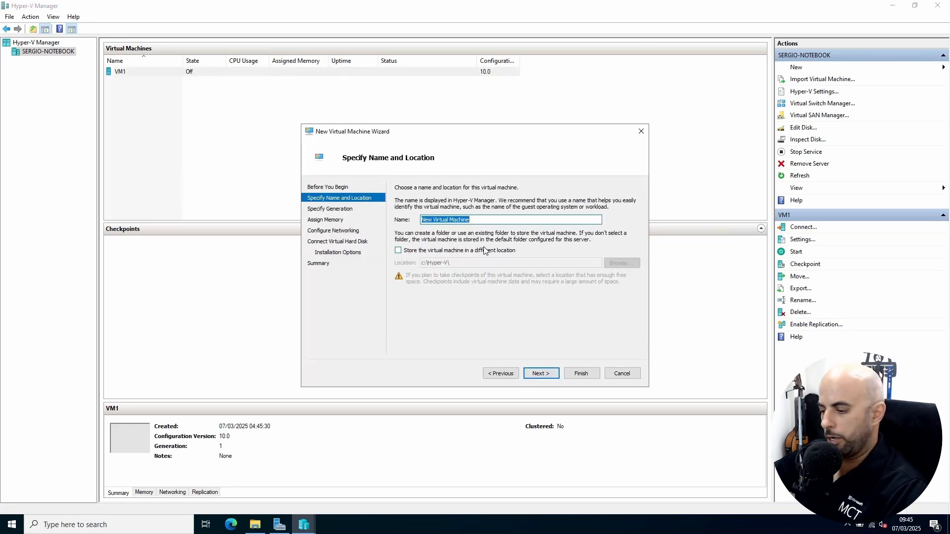
{"action": "type", "text": "VM2"}
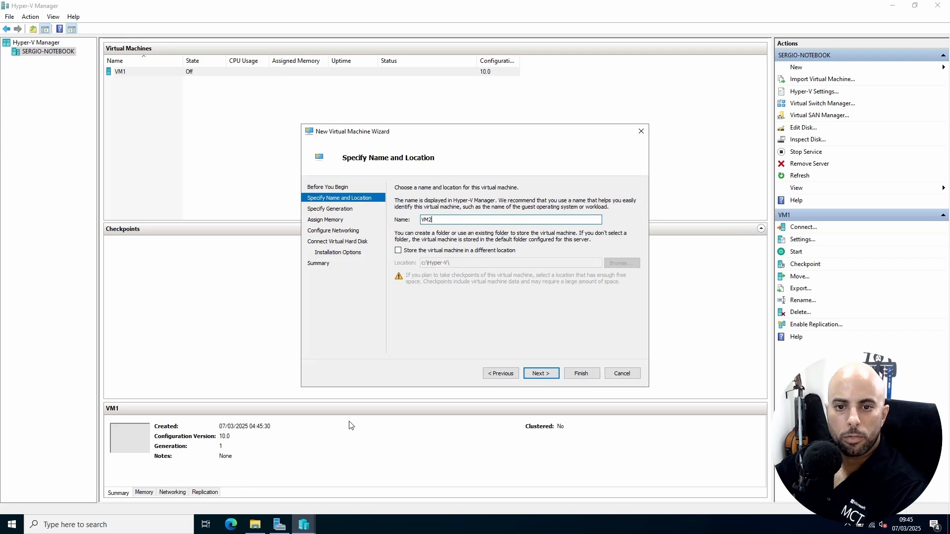
{"action": "left_click", "coordinate": [399, 251]}
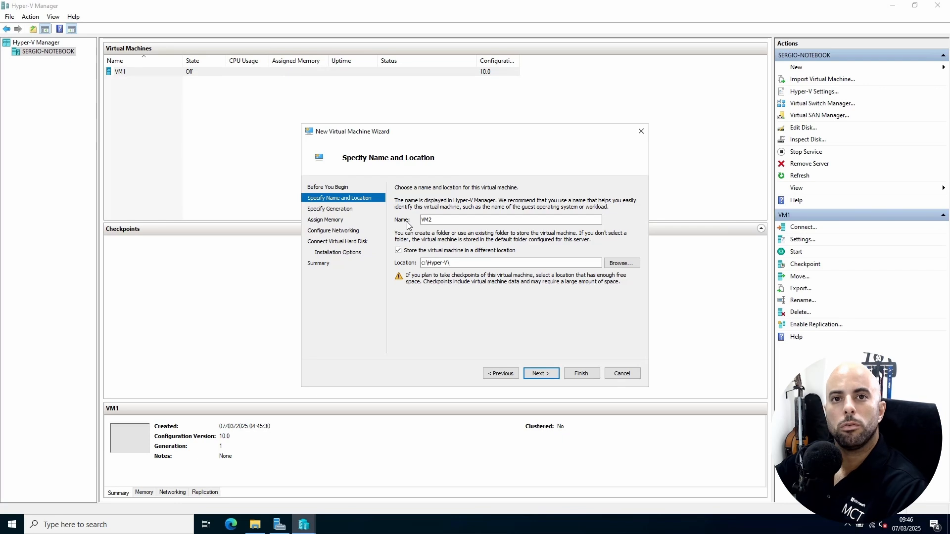
{"action": "left_click", "coordinate": [582, 374]}
Switch to File Explorer and examine the Virtual Hard Disks subfolder inside the VM2 folder
{"action": "left_click", "coordinate": [255, 524]}
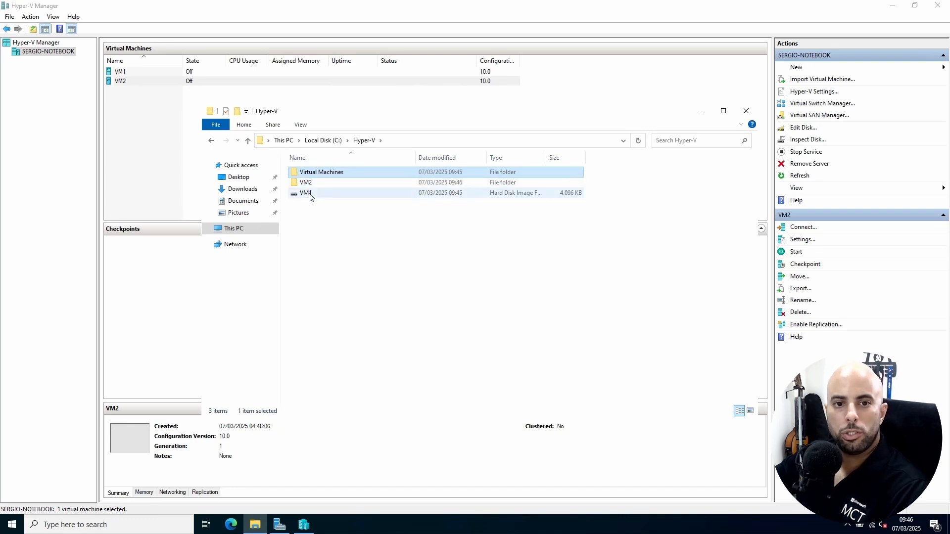
{"action": "double_click", "coordinate": [305, 182]}
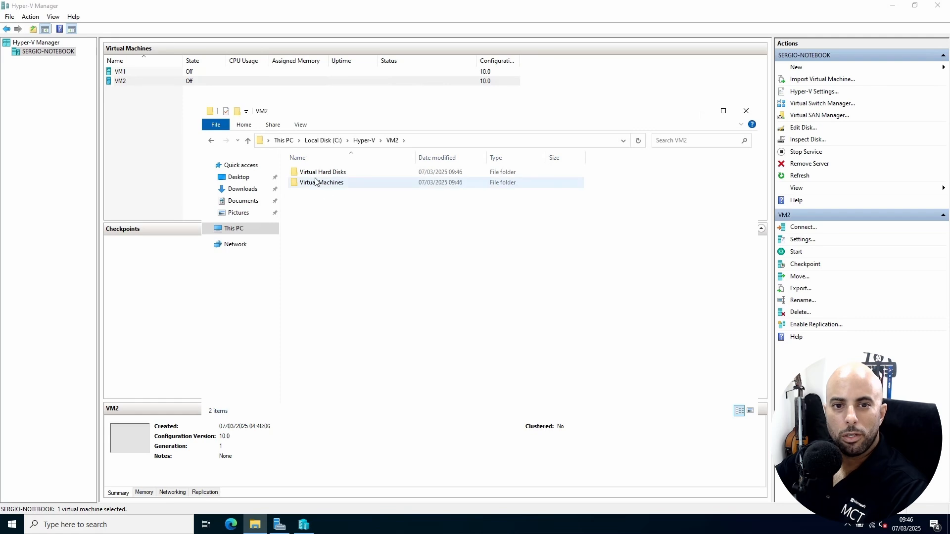
{"action": "double_click", "coordinate": [322, 174]}
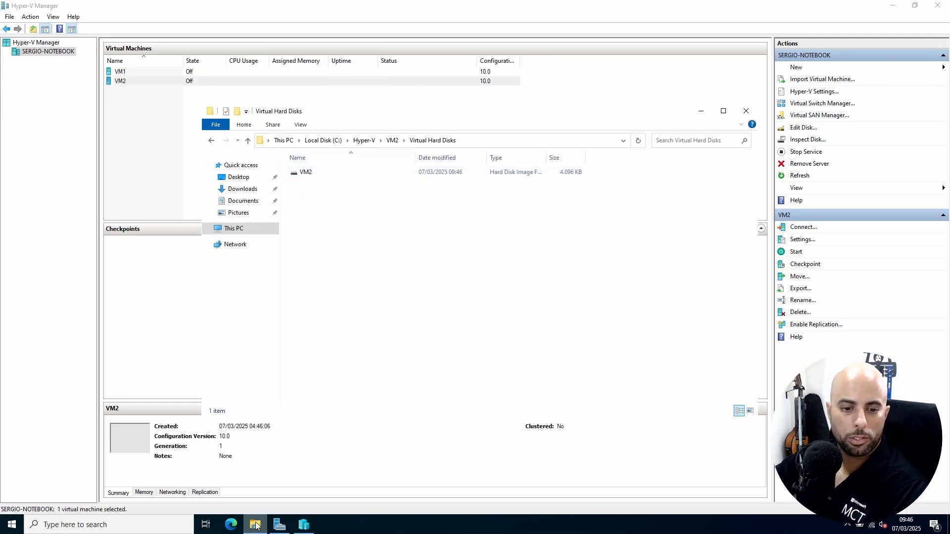
Open a second File Explorer window beside the first and browse it to C:\Hyper-V
{"action": "key", "text": "super"}
{"action": "key", "text": "Escape"}
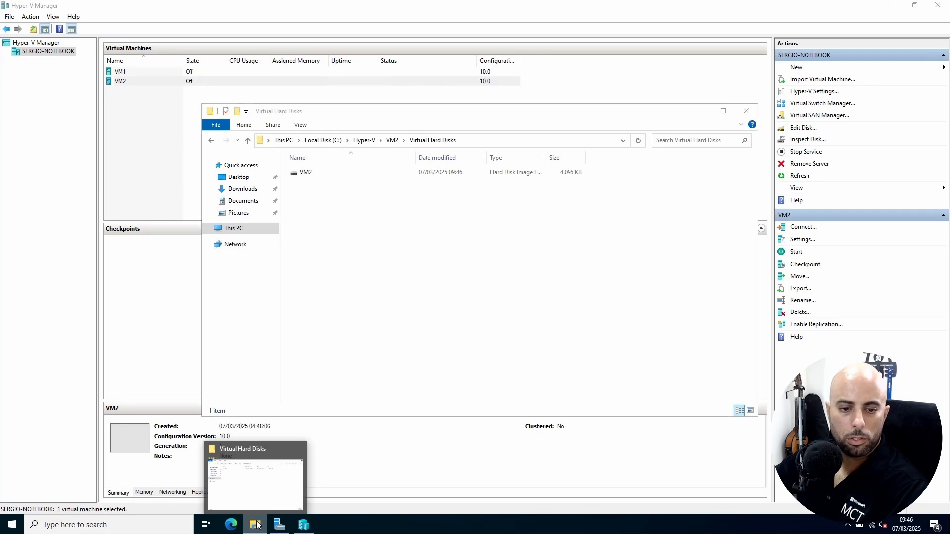
{"action": "middle_click", "coordinate": [257, 526]}
{"action": "left_click_drag", "start_coordinate": [384, 113], "coordinate": [210, 124]}
{"action": "left_click", "coordinate": [676, 300]}
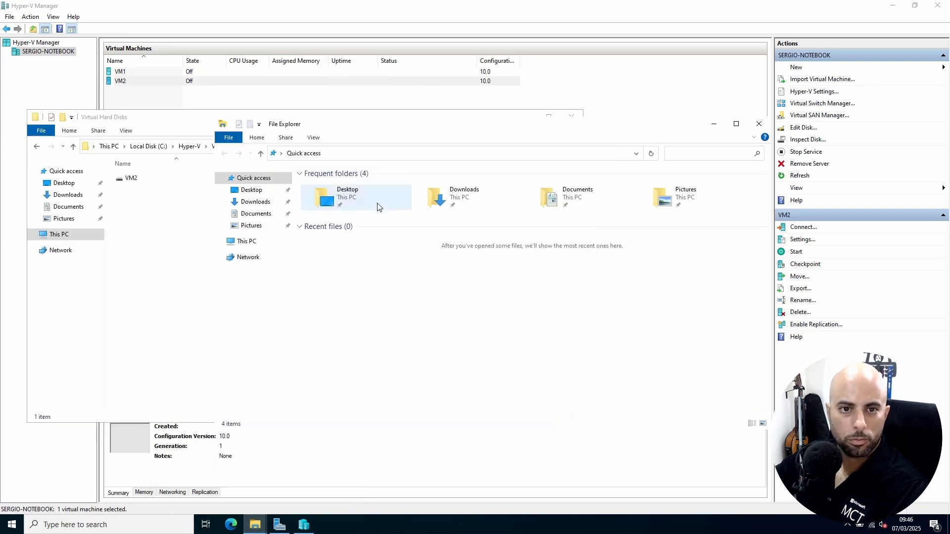
{"action": "left_click_drag", "start_coordinate": [359, 134], "coordinate": [407, 134]}
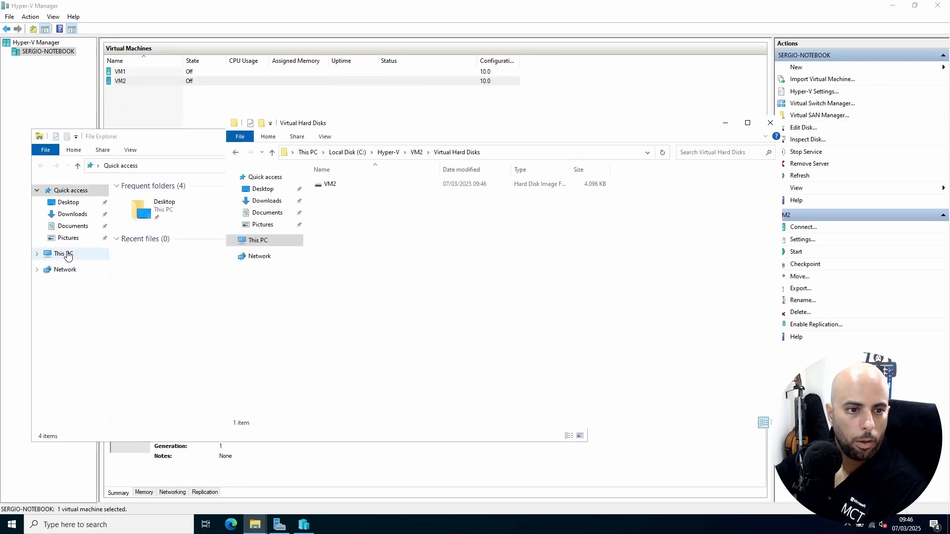
{"action": "left_click", "coordinate": [65, 256]}
{"action": "double_click", "coordinate": [164, 304]}
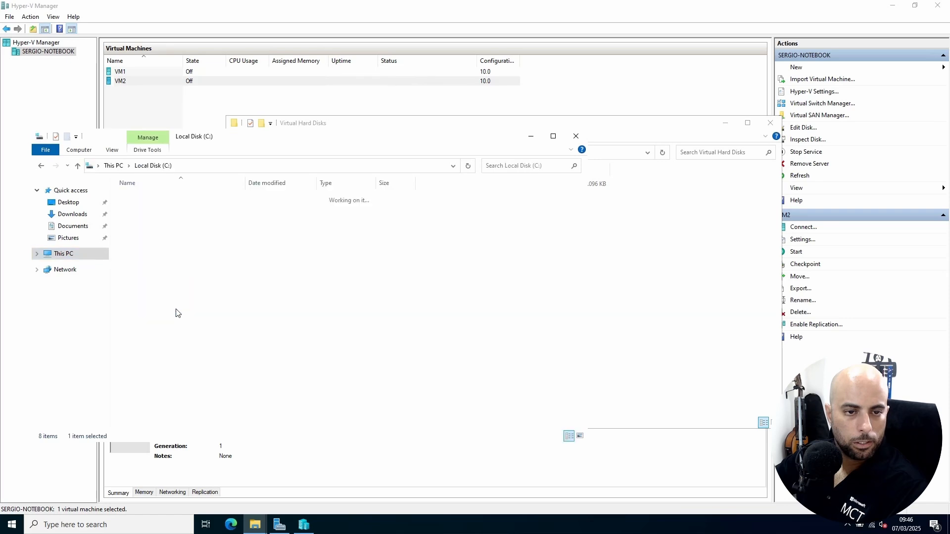
{"action": "double_click", "coordinate": [136, 197]}
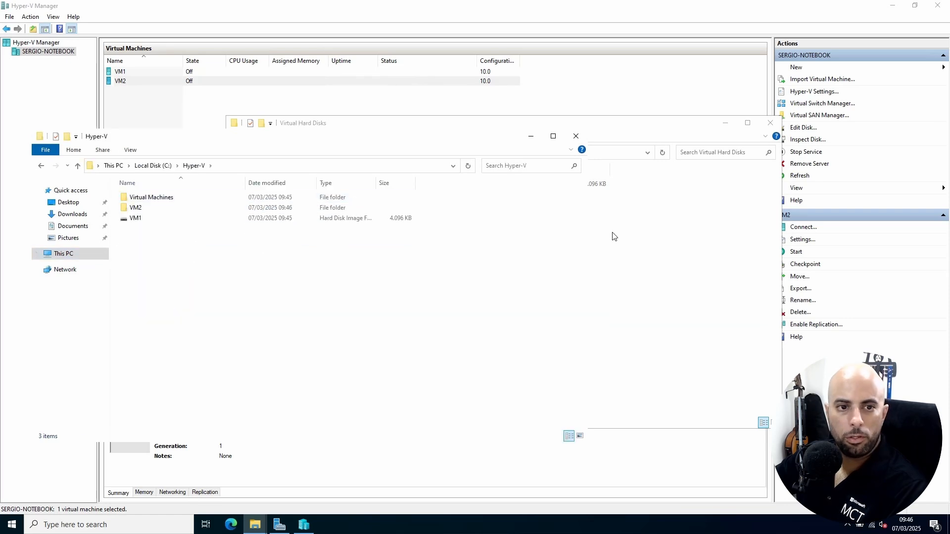
Examine VM2's Virtual Machines subfolder alongside the C:\Hyper-V folder to compare the file structures
{"action": "left_click", "coordinate": [434, 118]}
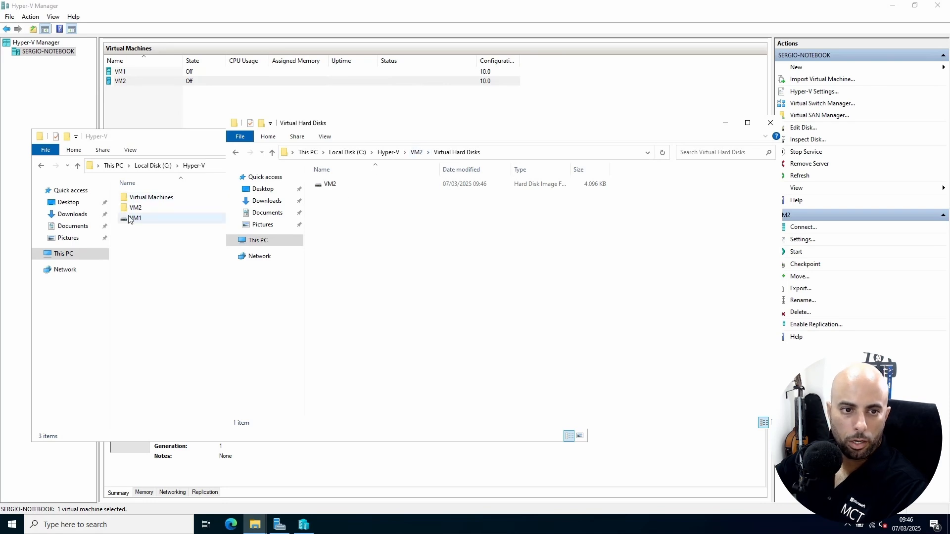
{"action": "left_click", "coordinate": [418, 153]}
{"action": "double_click", "coordinate": [332, 196]}
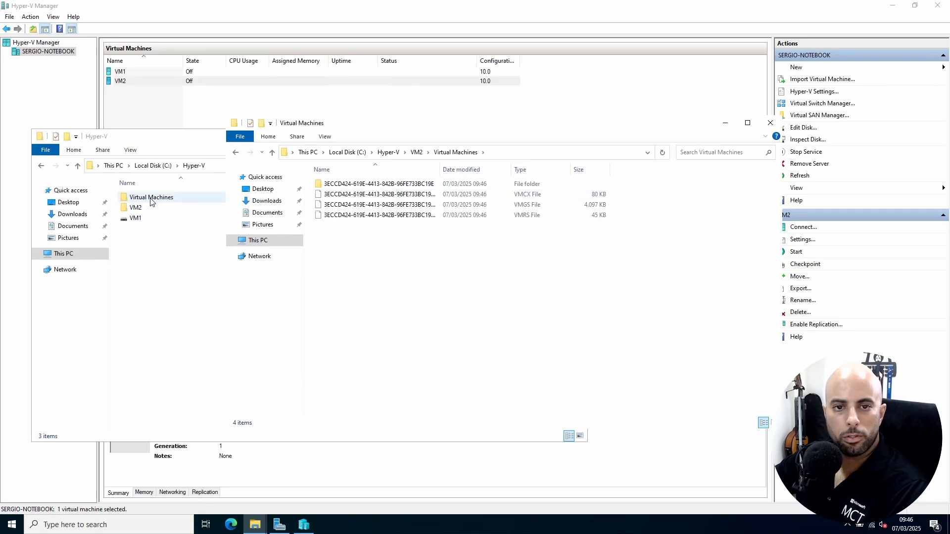
Delete both virtual machines, VM1 and VM2, in Hyper-V Manager
{"action": "left_click_drag", "start_coordinate": [133, 97], "coordinate": [123, 67]}
{"action": "key", "text": "Delete"}
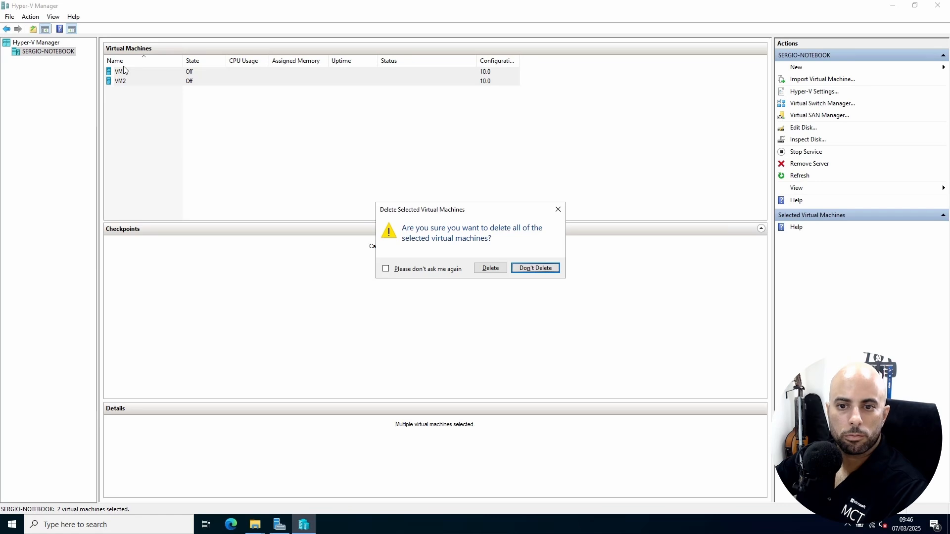
{"action": "key", "text": "Left"}
{"action": "key", "text": "Return"}
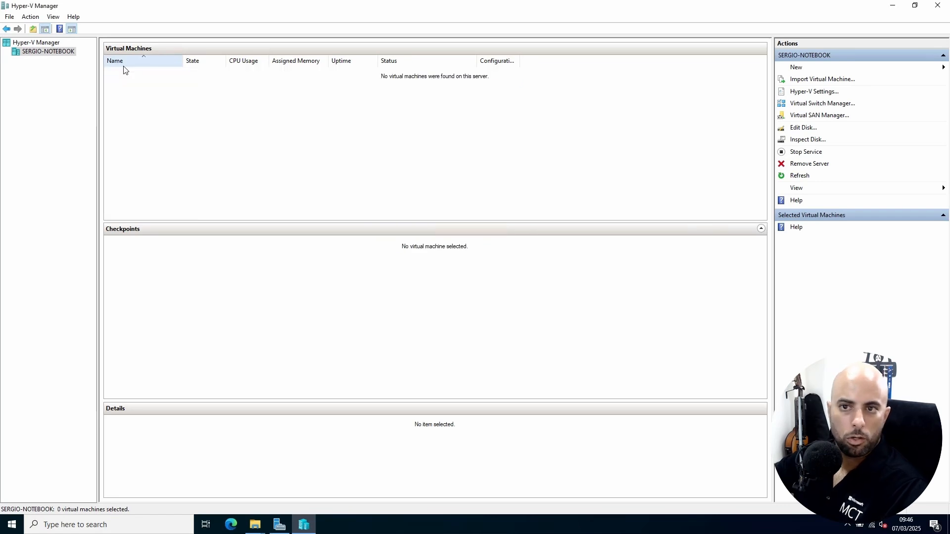
Permanently delete all remaining files and folders in C:\Hyper-V, including the VM1 disk, and close that File Explorer window
{"action": "left_click", "coordinate": [255, 525]}
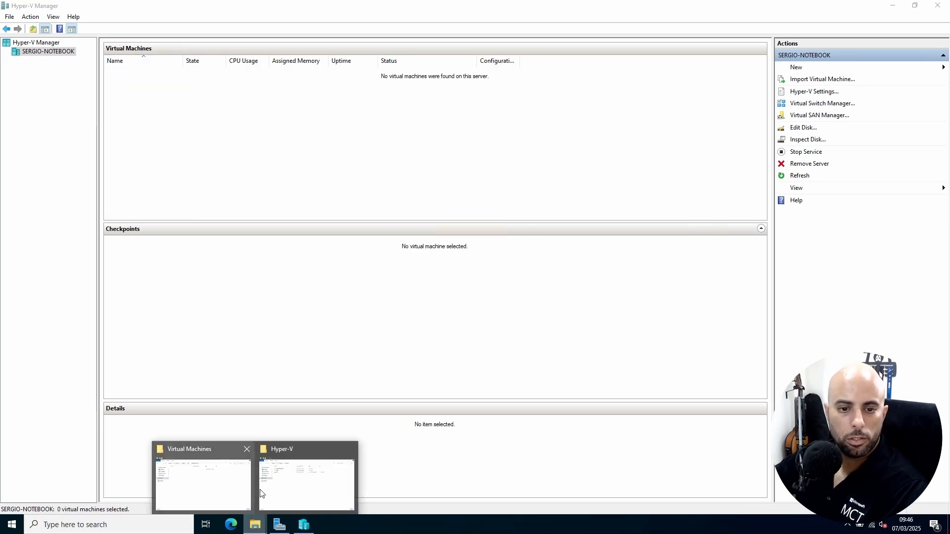
{"action": "left_click", "coordinate": [296, 482]}
{"action": "key", "text": "ctrl+a"}
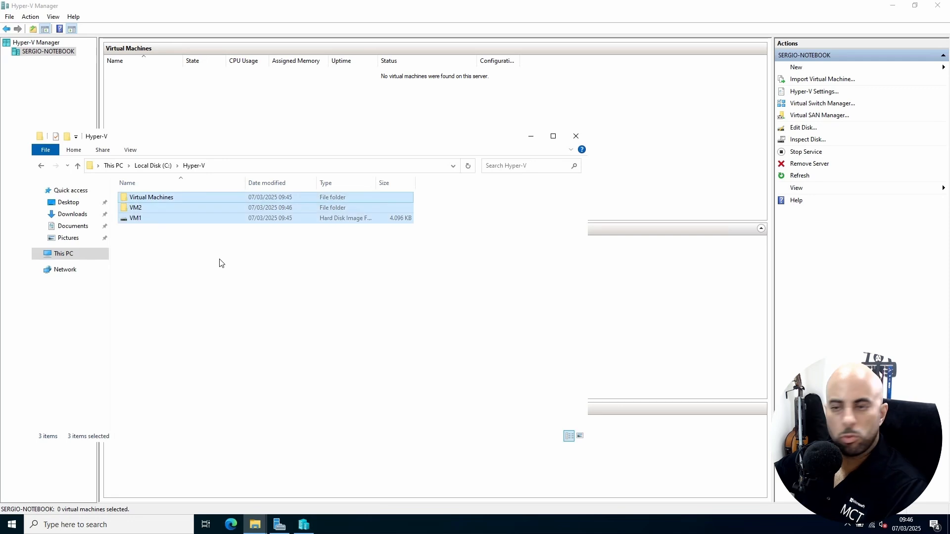
{"action": "key", "text": "shift+Delete"}
{"action": "key", "text": "Return"}
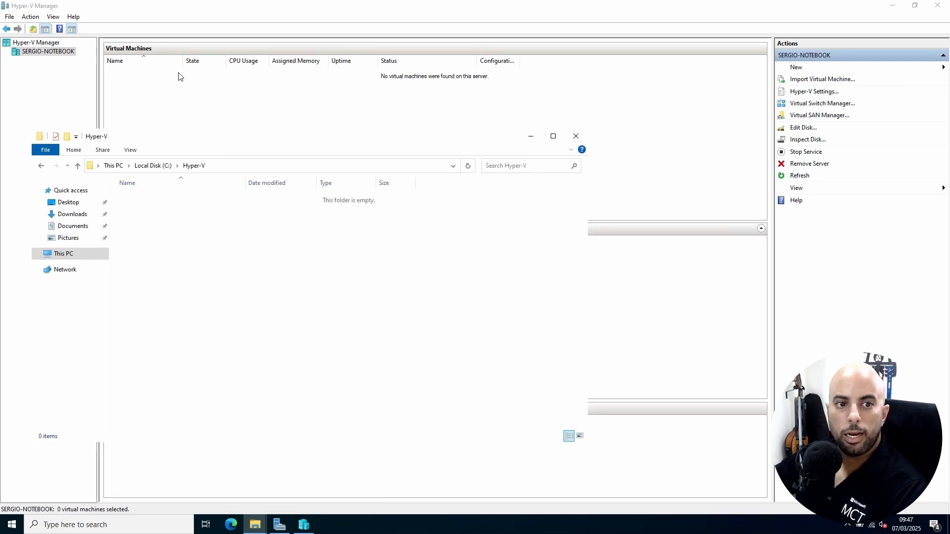
{"action": "left_click", "coordinate": [577, 137]}
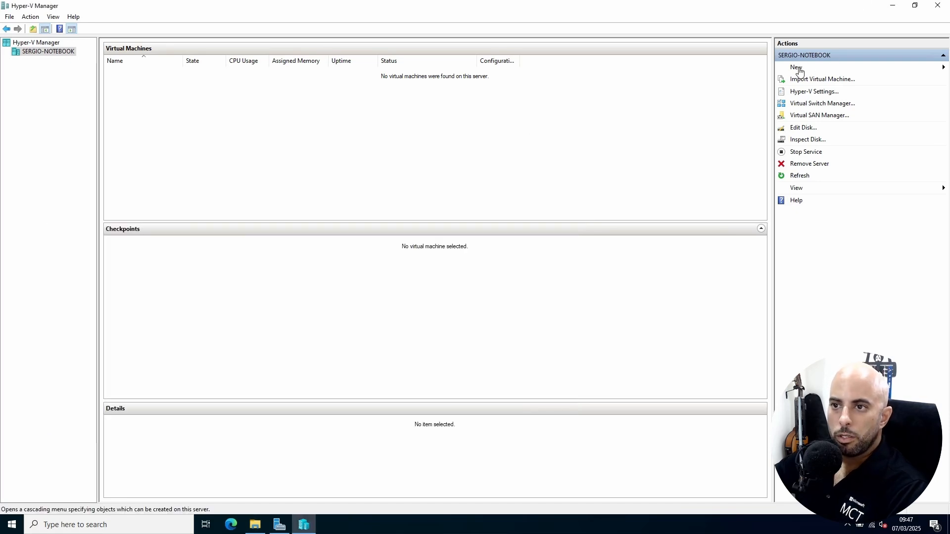
Start a new virtual machine named VM1 and enable storing it in a different location at c:\Hyper-V\
{"action": "left_click", "coordinate": [800, 69]}
{"action": "left_click", "coordinate": [918, 66]}
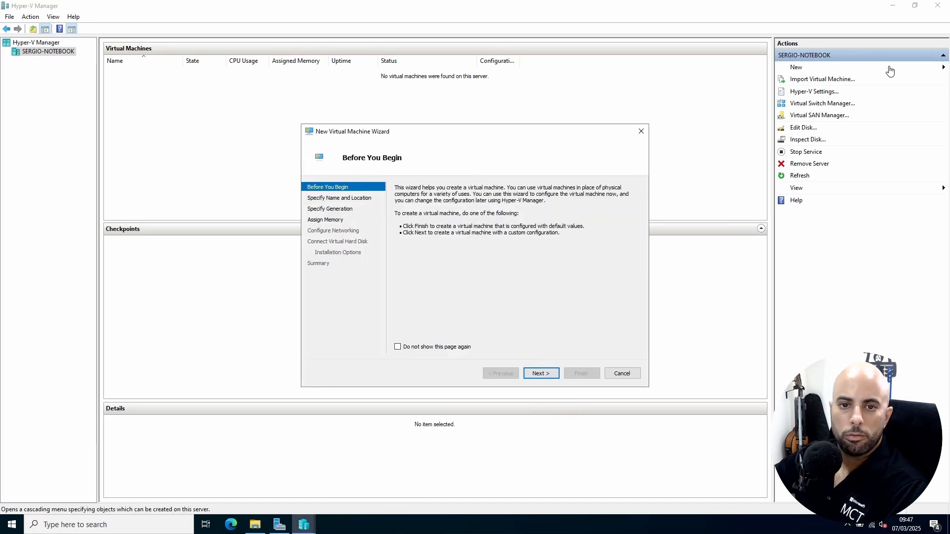
{"action": "key", "text": "Return"}
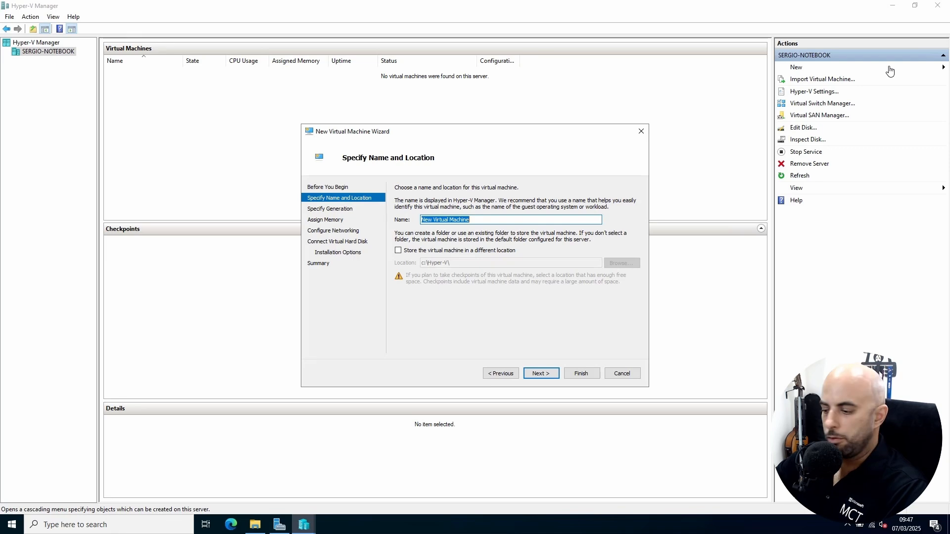
{"action": "type", "text": "VM1"}
{"action": "key", "text": "Tab"}
{"action": "key", "text": "space"}
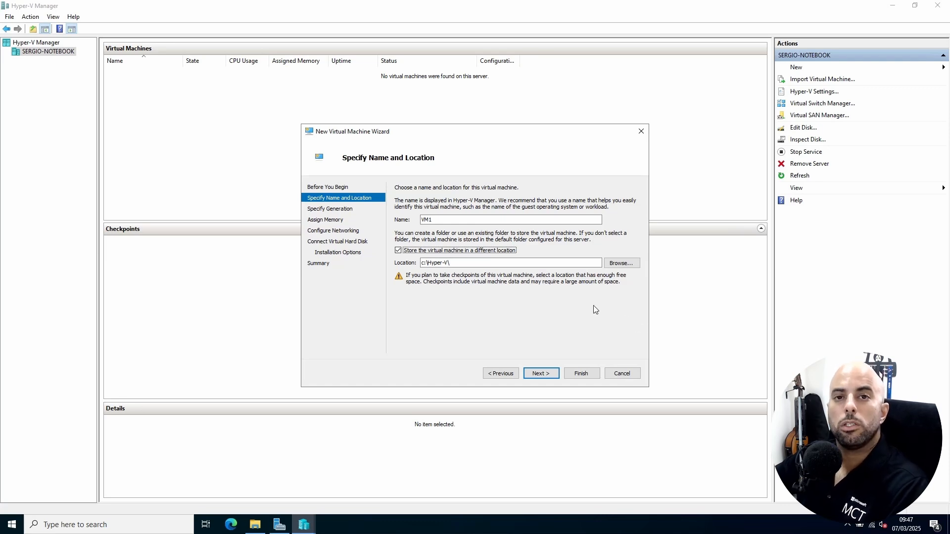
Open the New Virtual Hard Disk wizard's format choices and place the virtual machine wizard's generation page beside it to compare both
{"action": "left_click", "coordinate": [543, 374]}
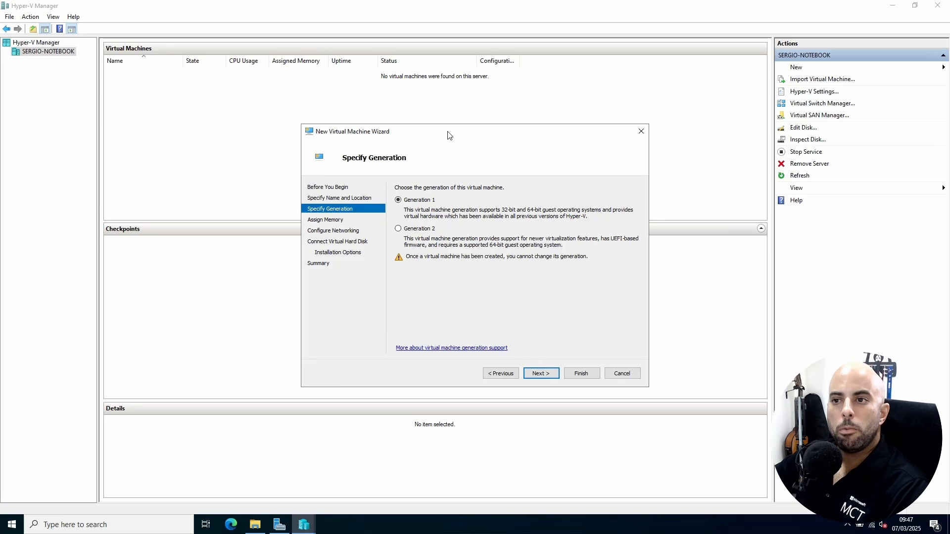
{"action": "left_click_drag", "start_coordinate": [449, 135], "coordinate": [287, 97]}
{"action": "left_click", "coordinate": [801, 68]}
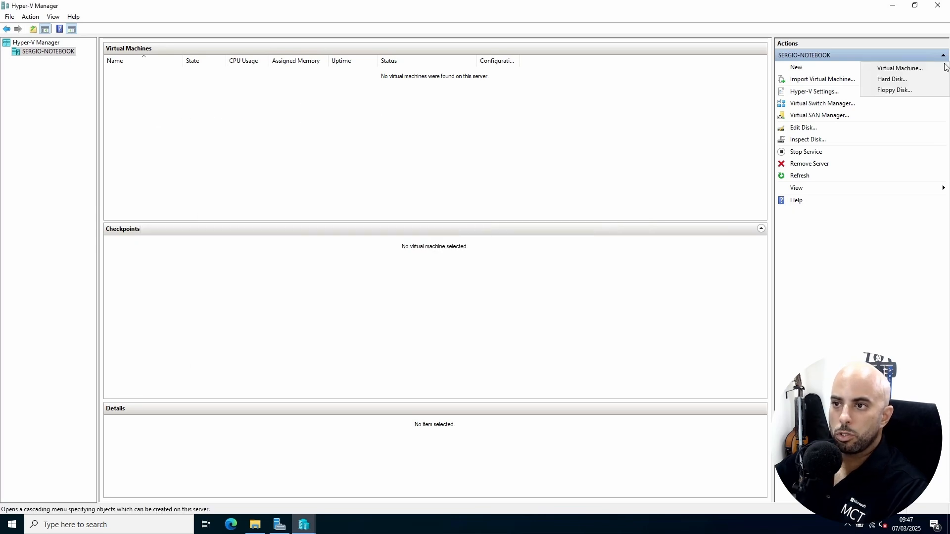
{"action": "left_click", "coordinate": [892, 79]}
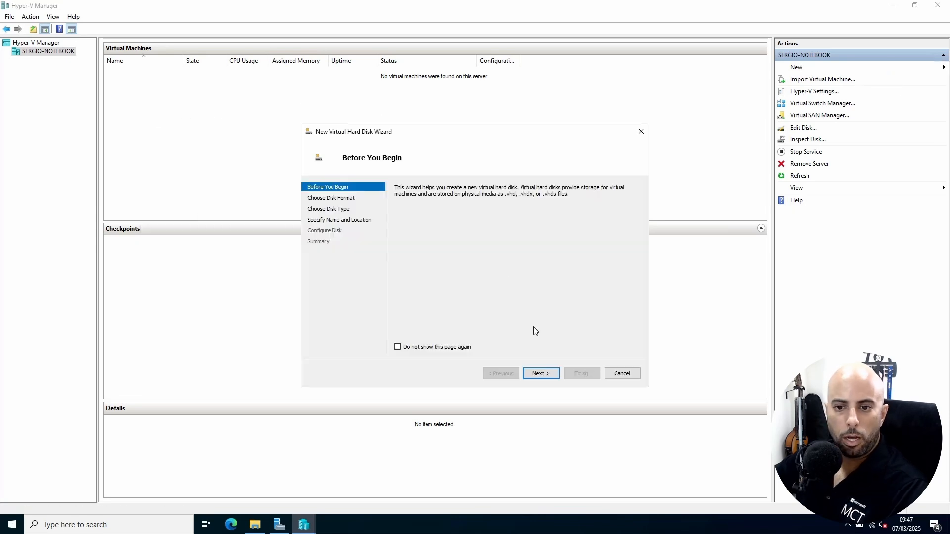
{"action": "left_click", "coordinate": [542, 374]}
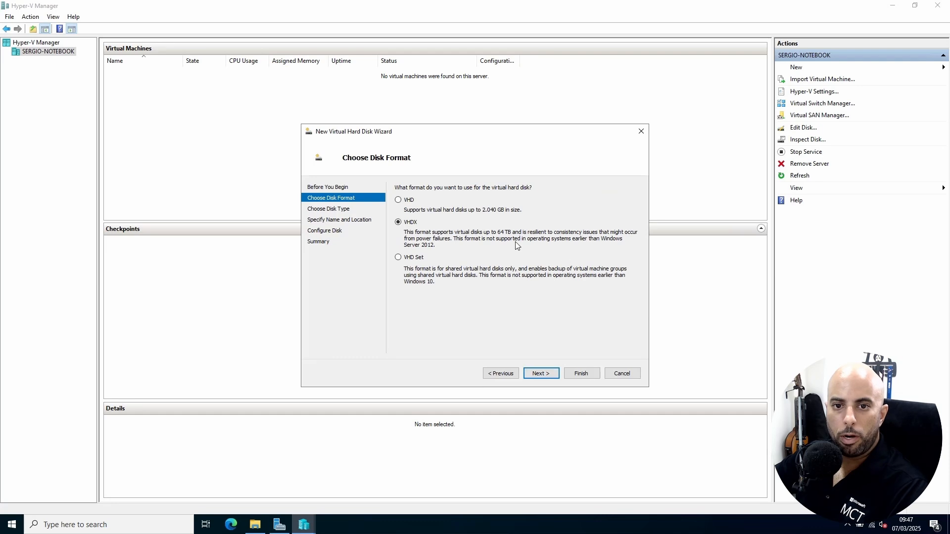
{"action": "mouse_move", "coordinate": [306, 532]}
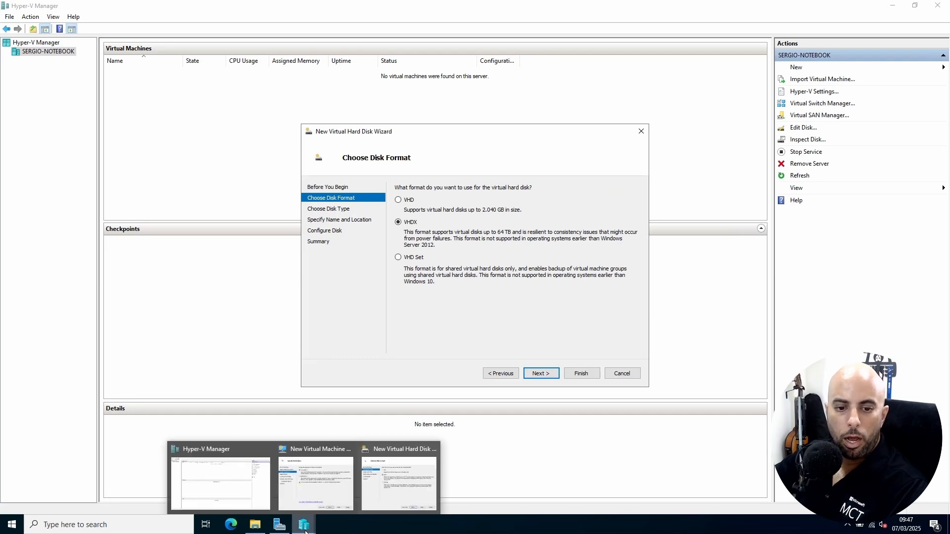
{"action": "left_click", "coordinate": [324, 497]}
{"action": "left_click_drag", "start_coordinate": [382, 92], "coordinate": [278, 105]}
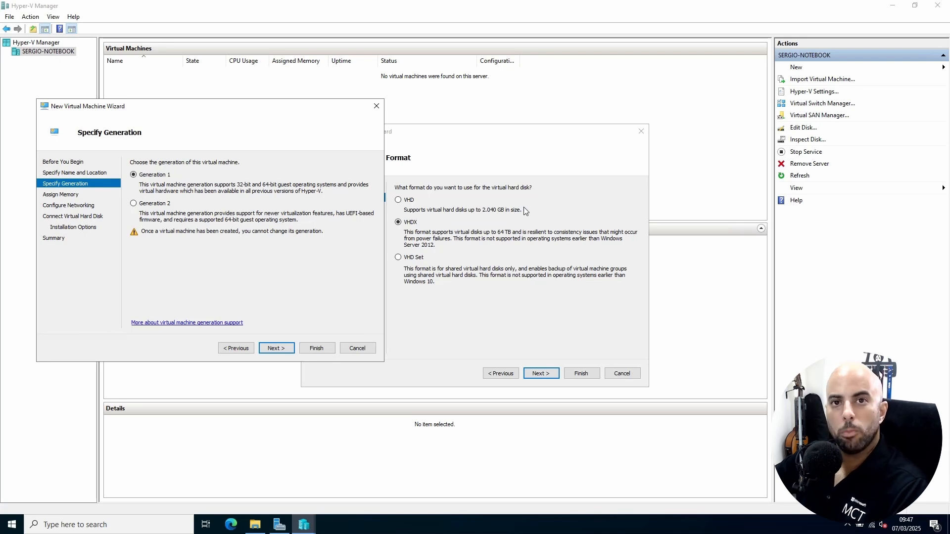
Cancel the New Virtual Hard Disk wizard and proceed with Generation 1 for the new virtual machine VM1
{"action": "left_click", "coordinate": [147, 205]}
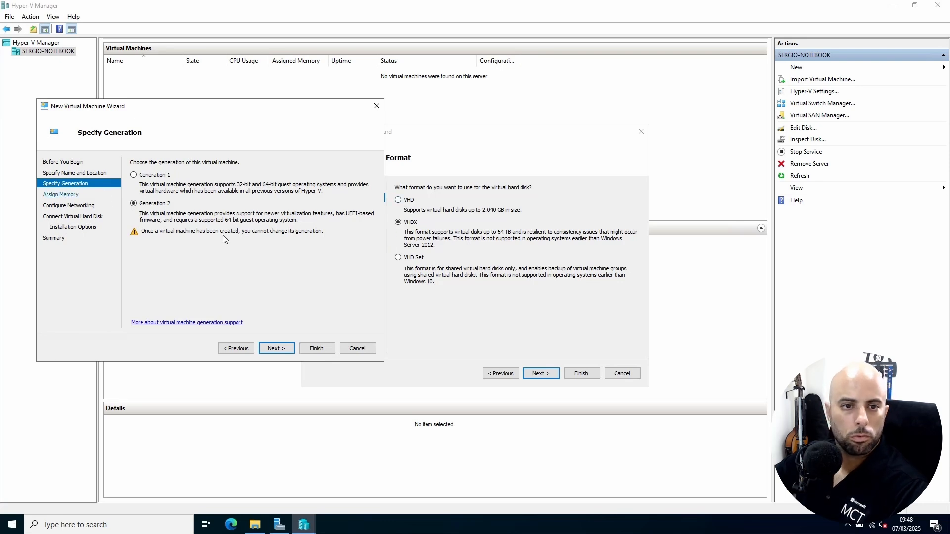
{"action": "left_click", "coordinate": [631, 374]}
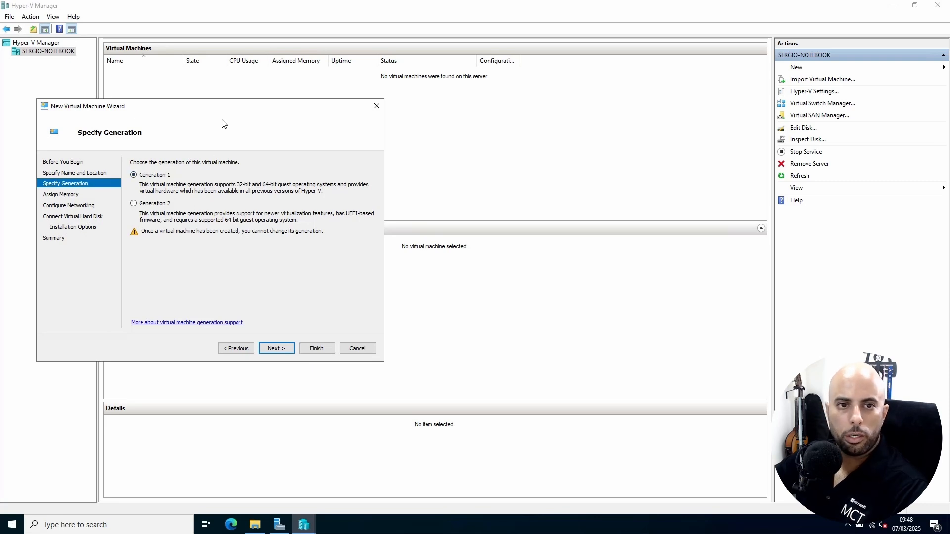
{"action": "left_click_drag", "start_coordinate": [261, 108], "coordinate": [515, 109]}
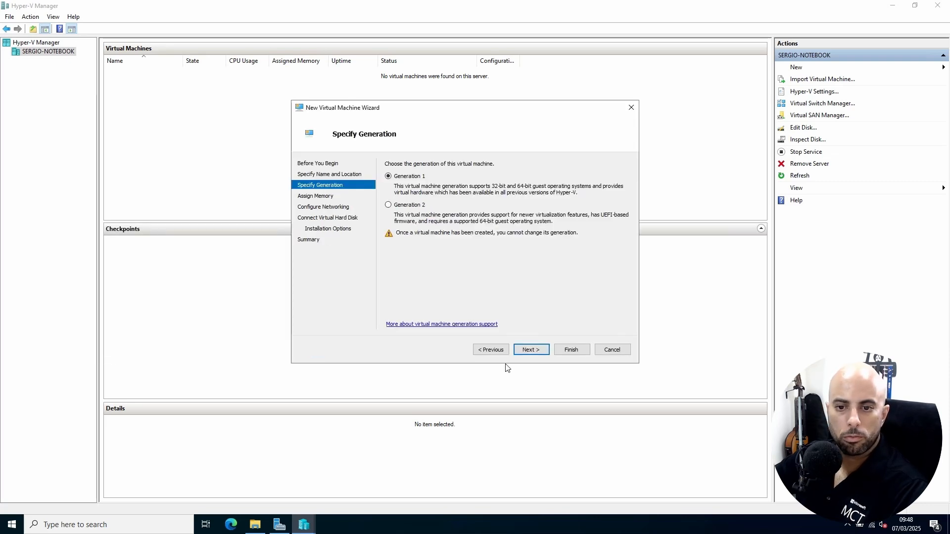
{"action": "left_click", "coordinate": [530, 350]}
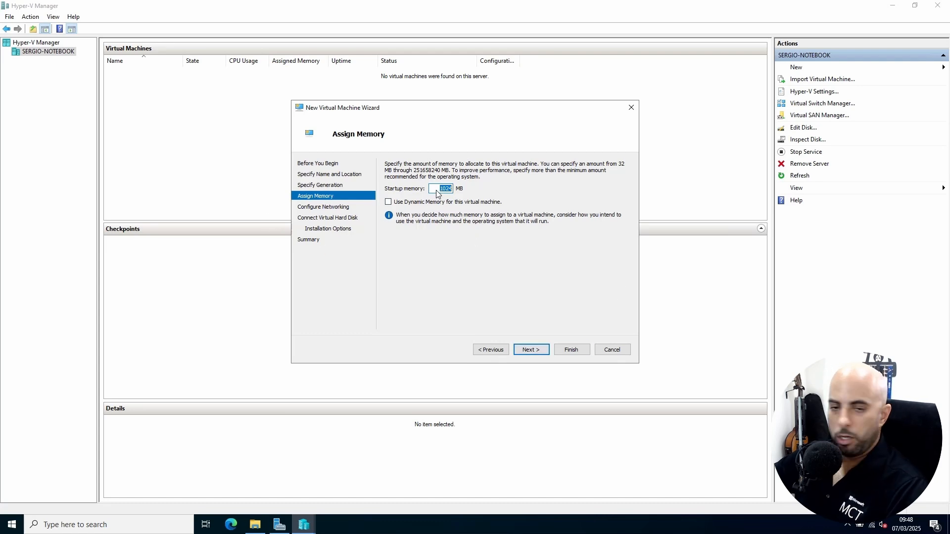
Try 768 MB as VM1's startup memory, set it to 4096 MB, and enable Dynamic Memory
{"action": "type", "text": "4096"}
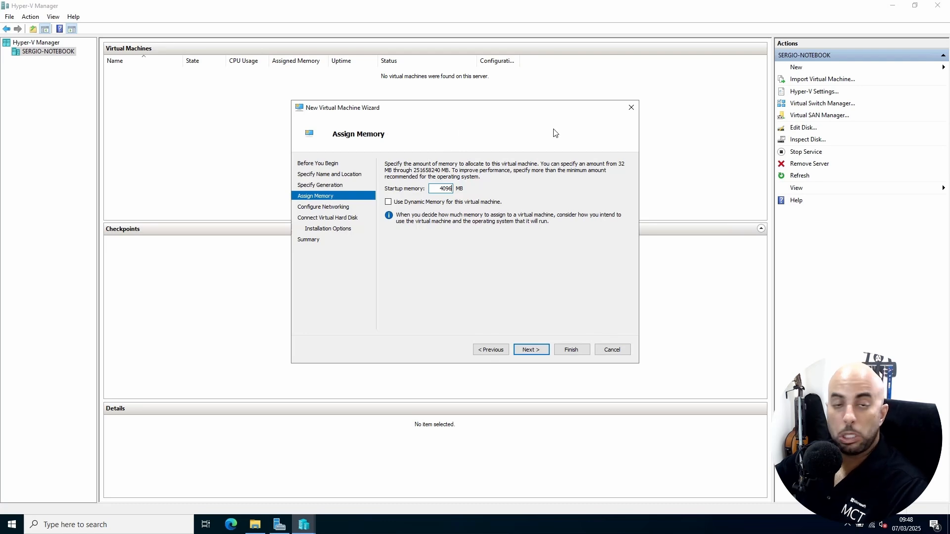
{"action": "double_click", "coordinate": [450, 188]}
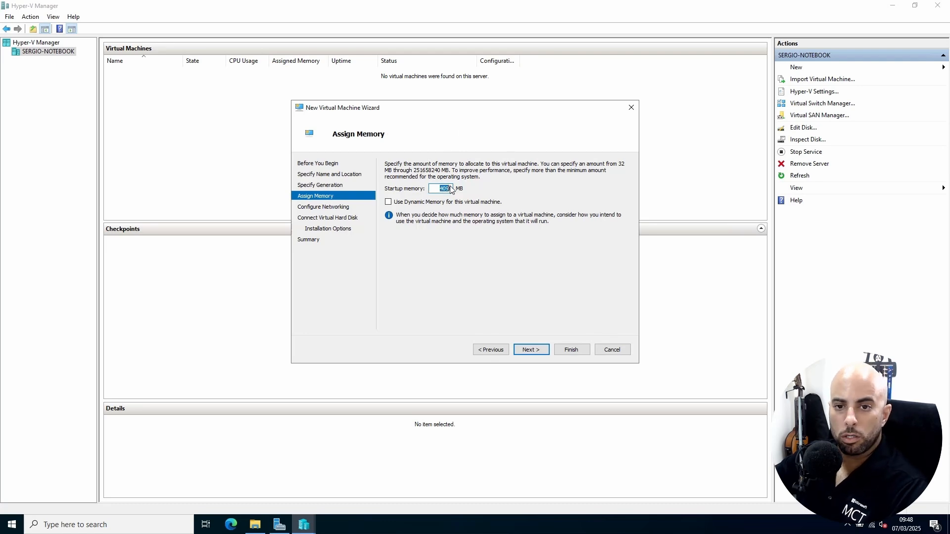
{"action": "type", "text": "768"}
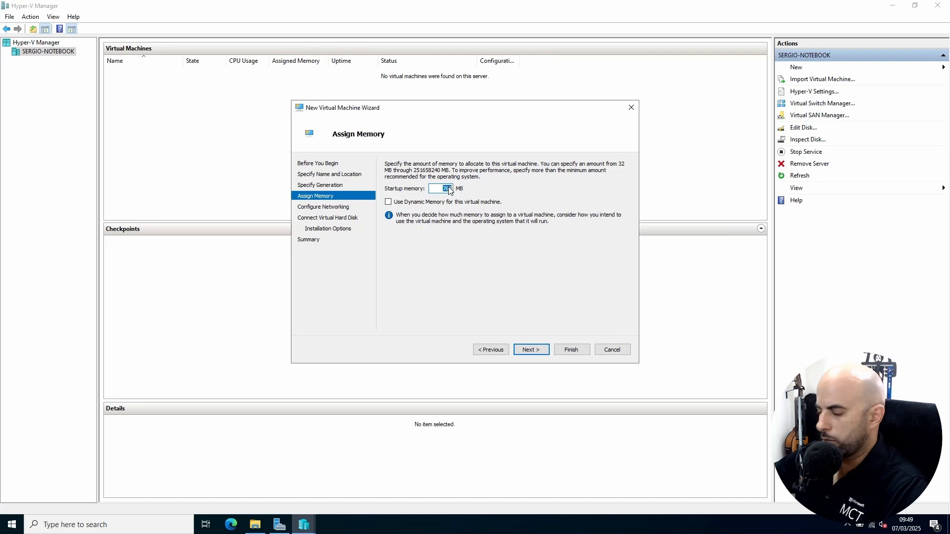
{"action": "type", "text": "4096"}
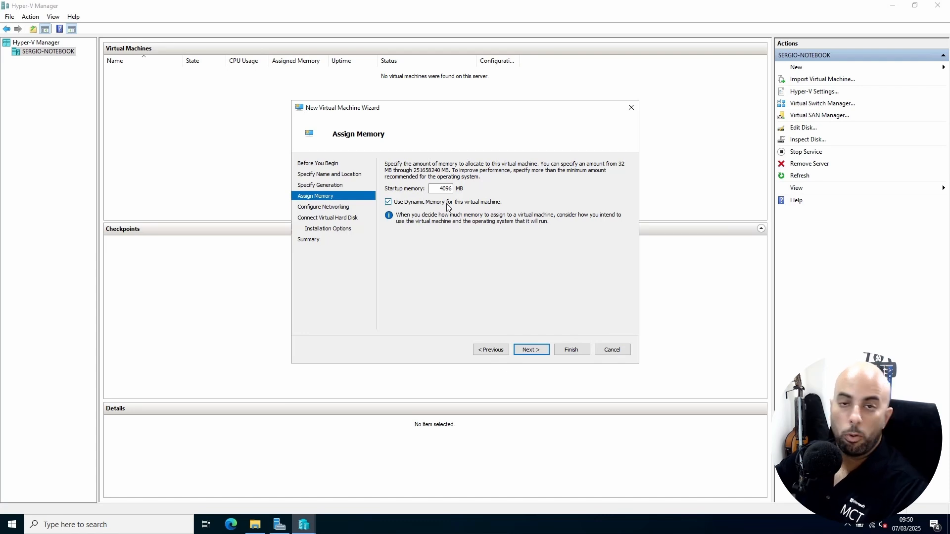
{"action": "left_click", "coordinate": [534, 351]}
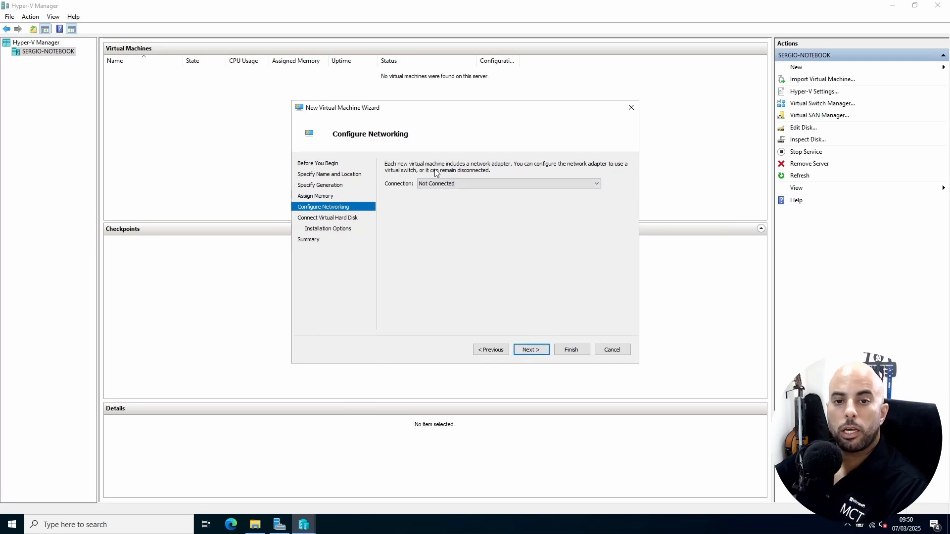
Connect VM1's network adapter to the Private Network virtual switch
{"action": "left_click", "coordinate": [470, 185]}
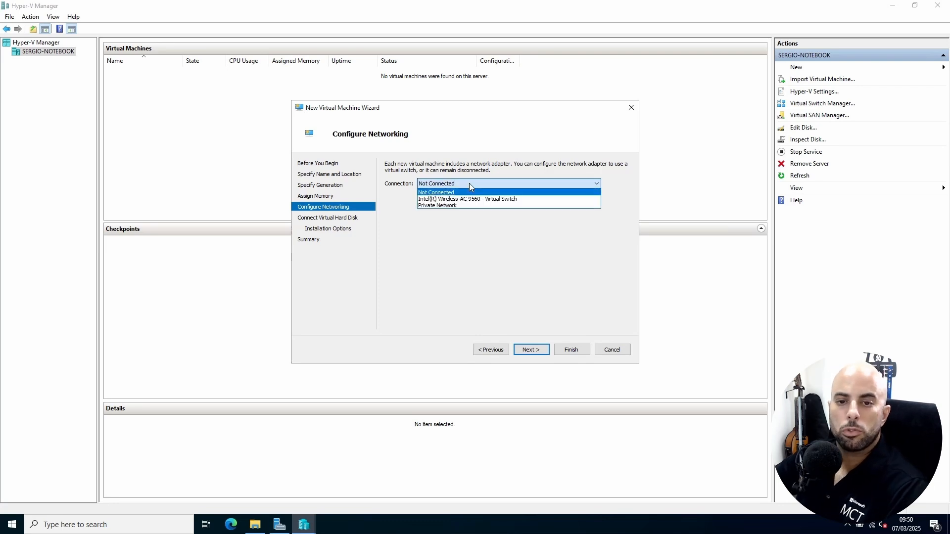
{"action": "left_click", "coordinate": [445, 205]}
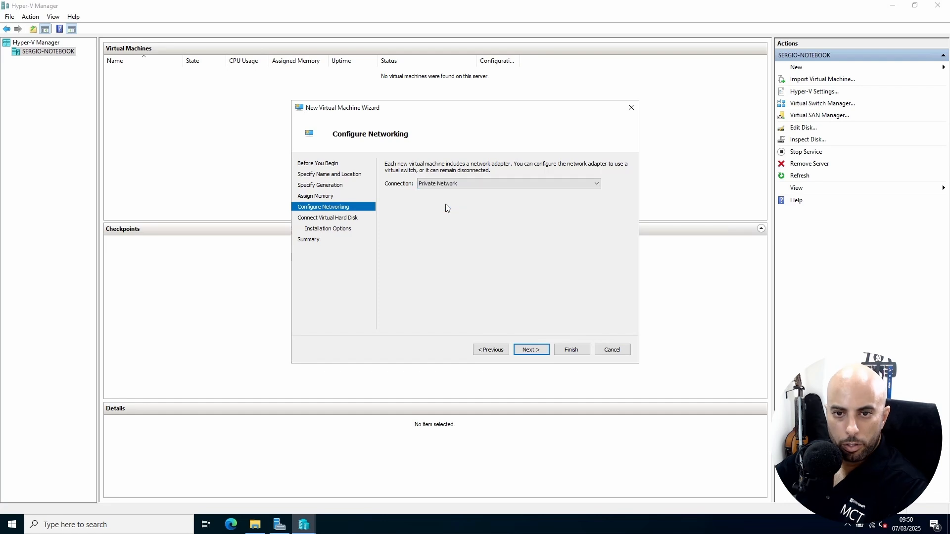
{"action": "left_click", "coordinate": [529, 350]}
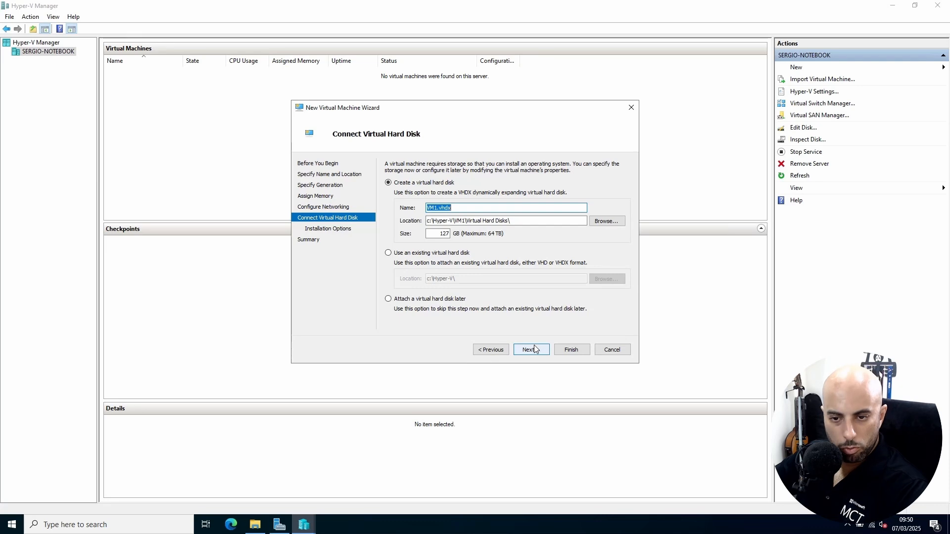
Try naming the virtual hard disk VM1.vhd, recheck the generation choice, and restore the name VM1.vhdx
{"action": "left_click", "coordinate": [430, 210]}
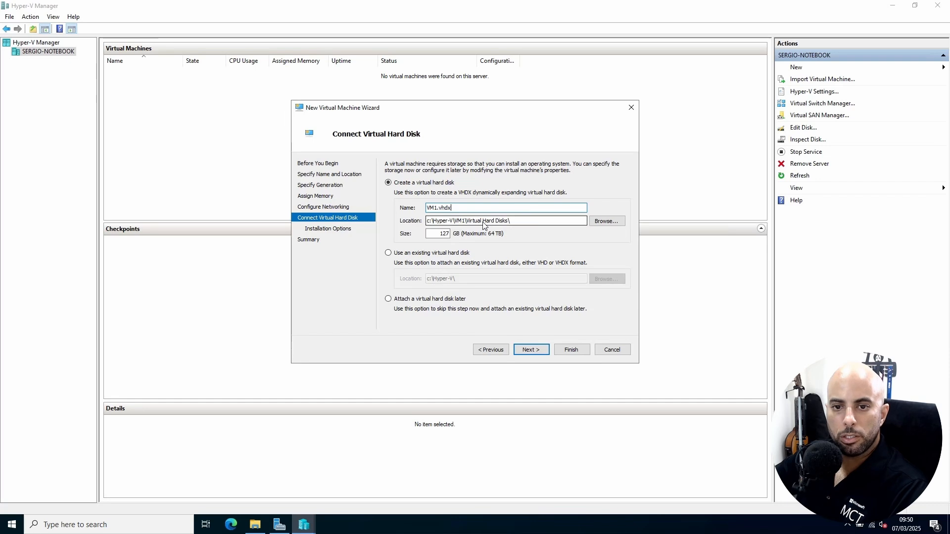
{"action": "key", "text": "BackSpace"}
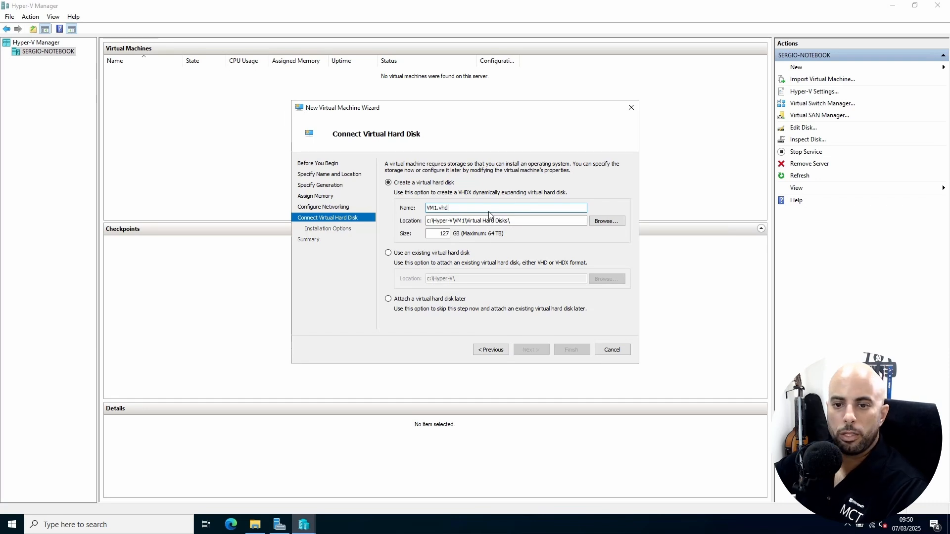
{"action": "type", "text": "x"}
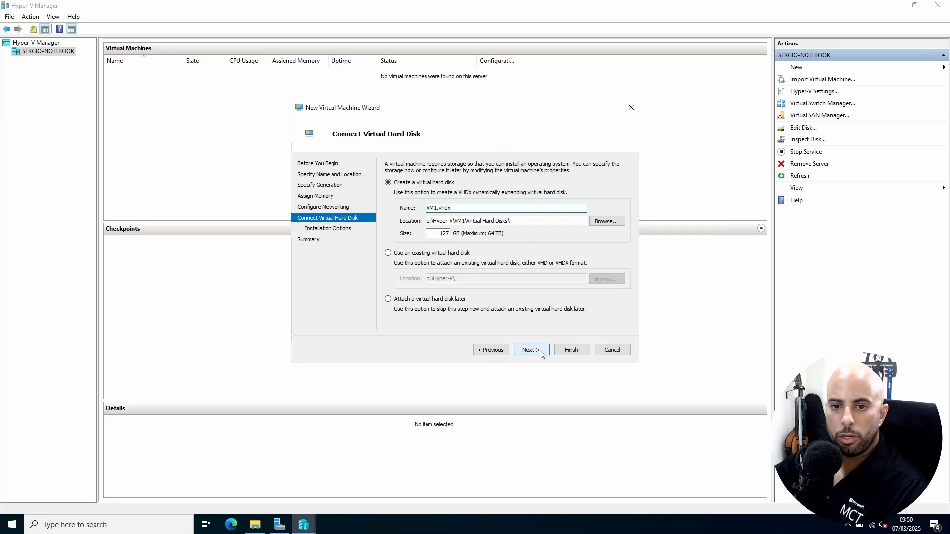
{"action": "key", "text": "BackSpace"}
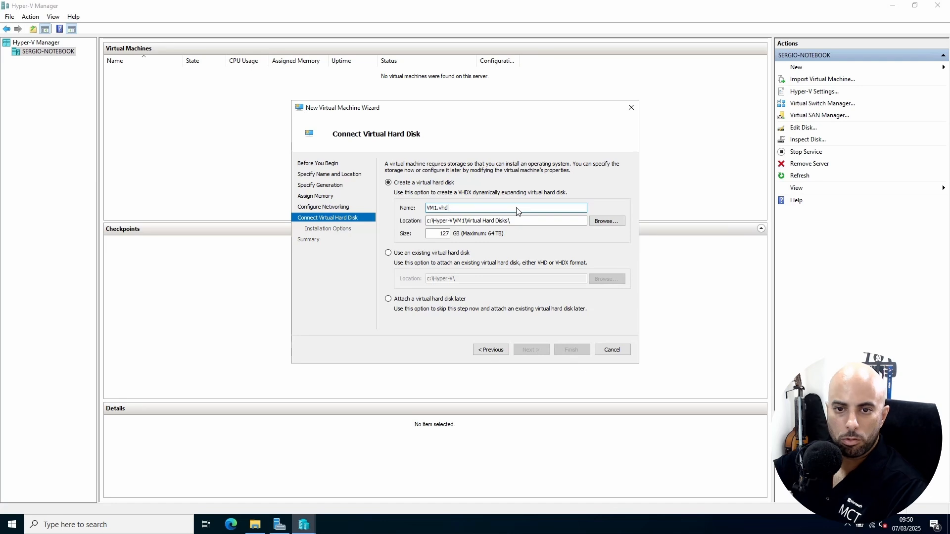
{"action": "left_click", "coordinate": [498, 350]}
{"action": "left_click", "coordinate": [498, 350]}
{"action": "left_click", "coordinate": [497, 350]}
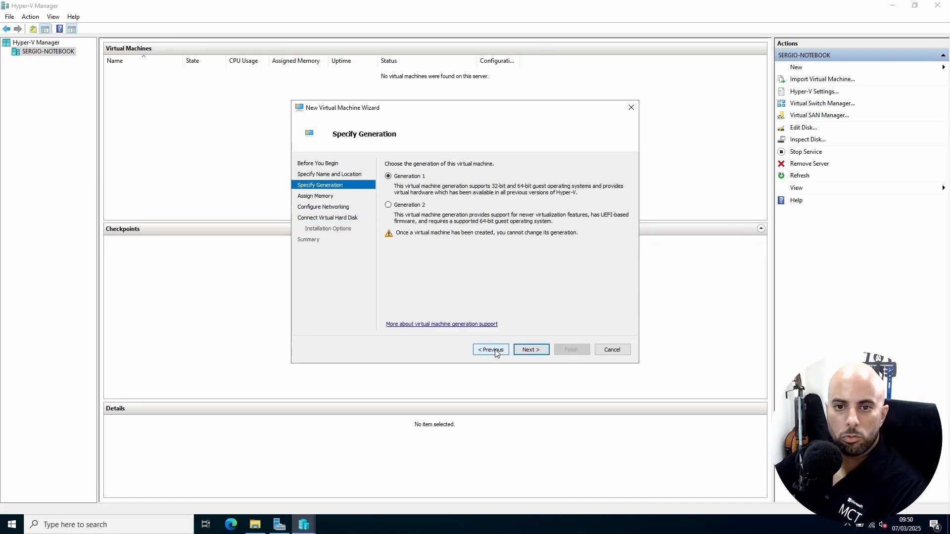
{"action": "left_click", "coordinate": [539, 351]}
{"action": "left_click", "coordinate": [538, 351]}
{"action": "left_click", "coordinate": [538, 351]}
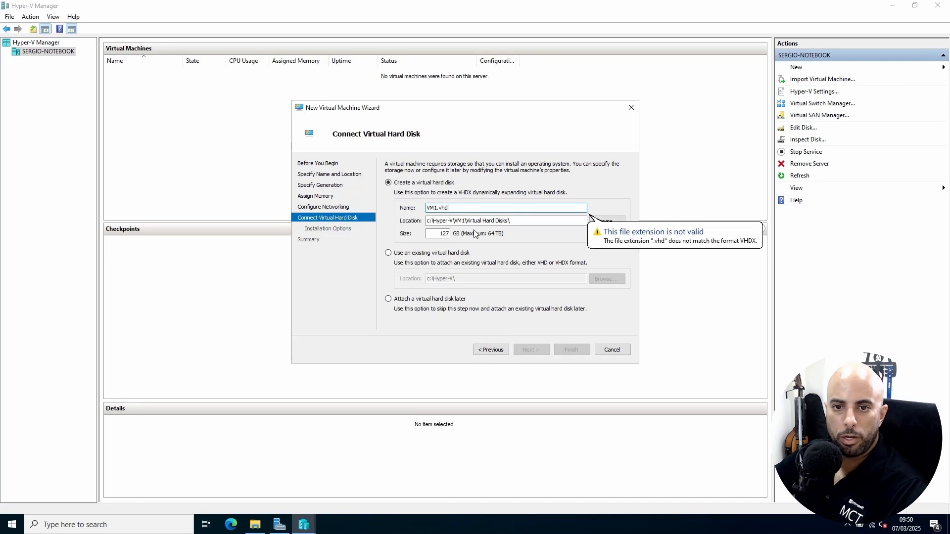
{"action": "type", "text": "x"}
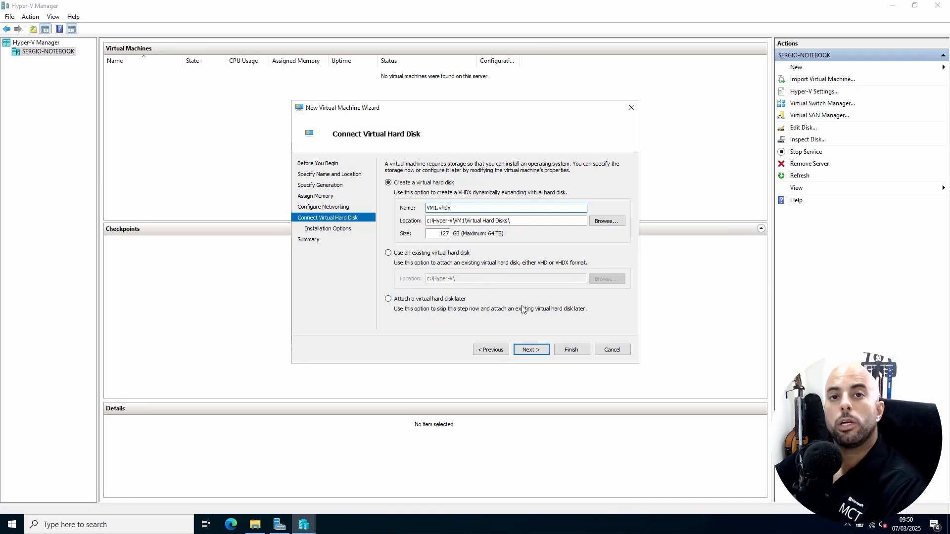
Review the virtual machine wizard's earlier pages back to its introduction and return to the virtual hard disk settings
{"action": "left_click", "coordinate": [491, 350]}
{"action": "left_click", "coordinate": [491, 349]}
{"action": "left_click", "coordinate": [491, 349]}
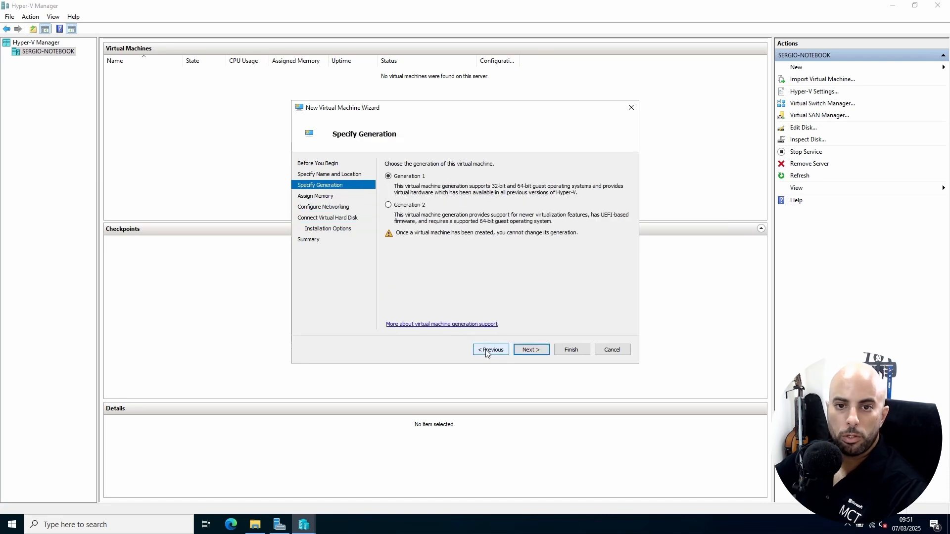
{"action": "left_click", "coordinate": [491, 350]}
{"action": "left_click", "coordinate": [498, 352]}
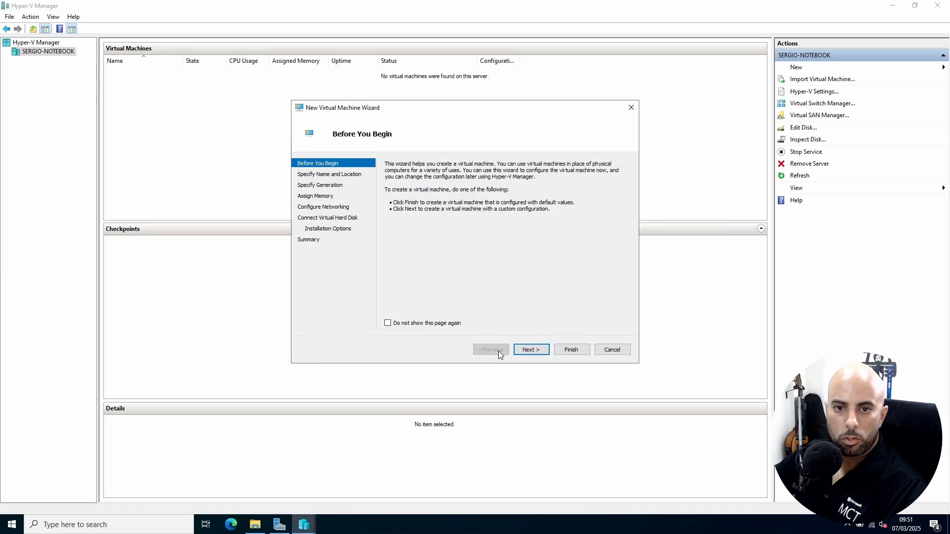
{"action": "left_click", "coordinate": [542, 350]}
{"action": "left_click", "coordinate": [542, 351]}
{"action": "left_click", "coordinate": [542, 351]}
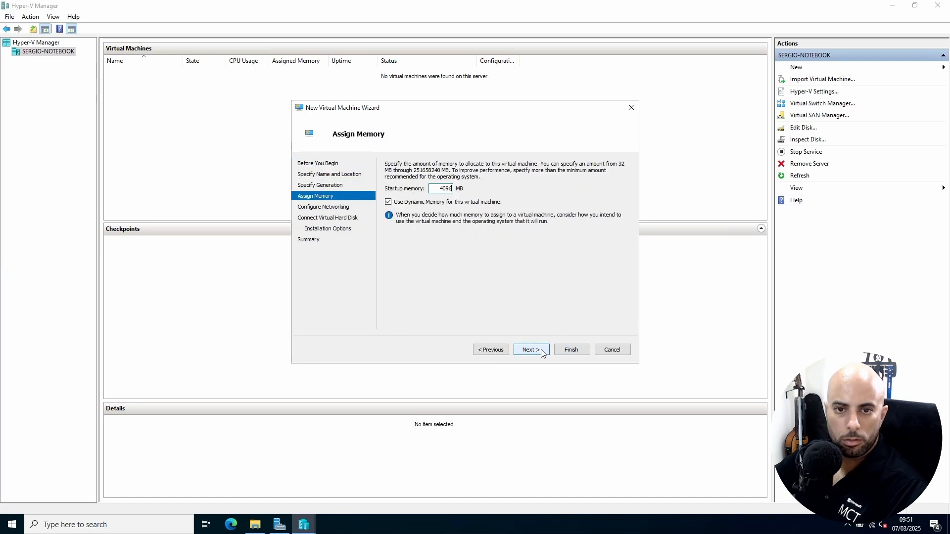
{"action": "left_click", "coordinate": [533, 352]}
{"action": "left_click", "coordinate": [535, 353]}
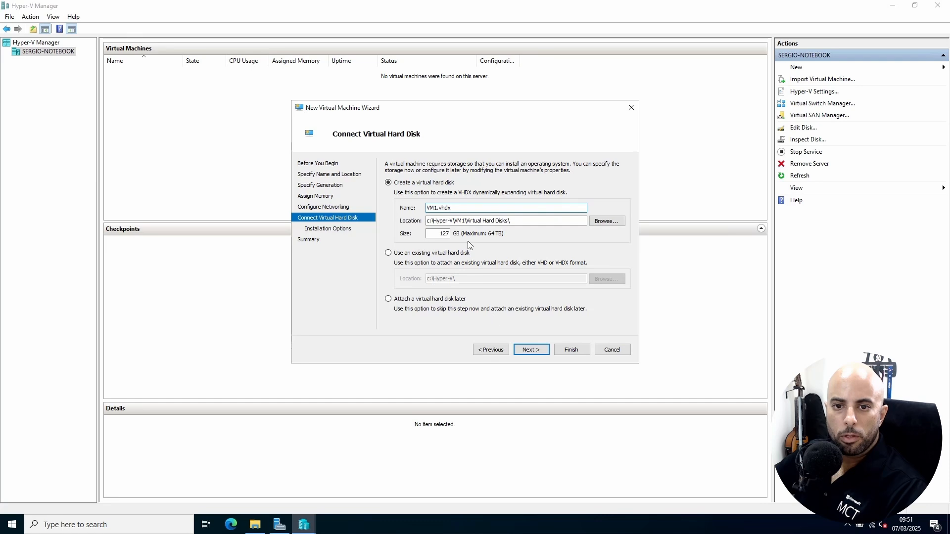
Review the existing-disk and attach-later options, but choose to create the 127 GB disk VM1.vhdx in c:\Hyper-V\VM1\Virtual Hard Disks\
{"action": "left_click", "coordinate": [416, 256]}
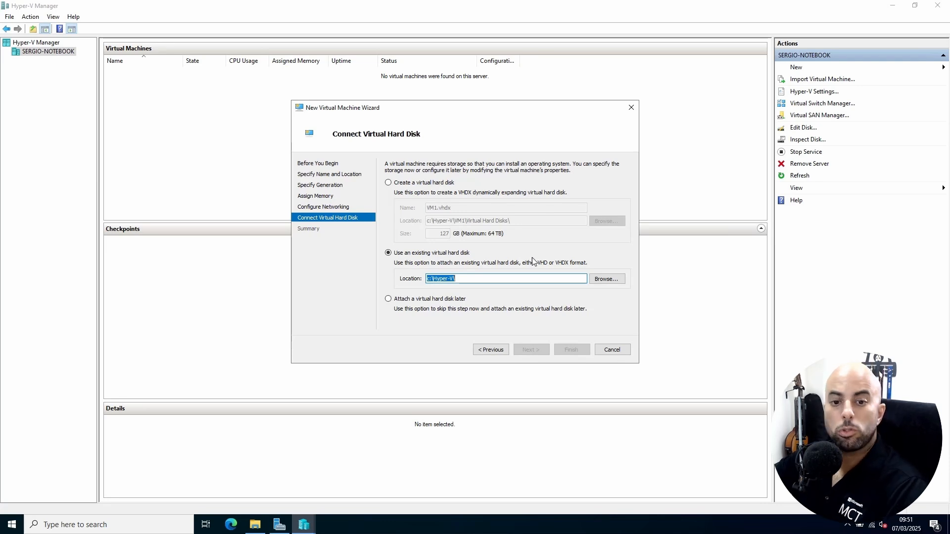
{"action": "left_click", "coordinate": [402, 299]}
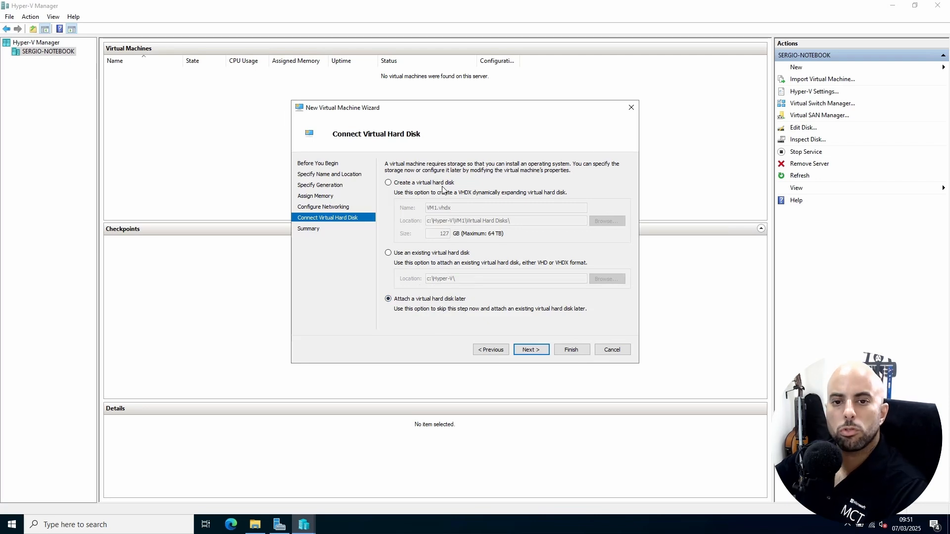
{"action": "left_click", "coordinate": [420, 184]}
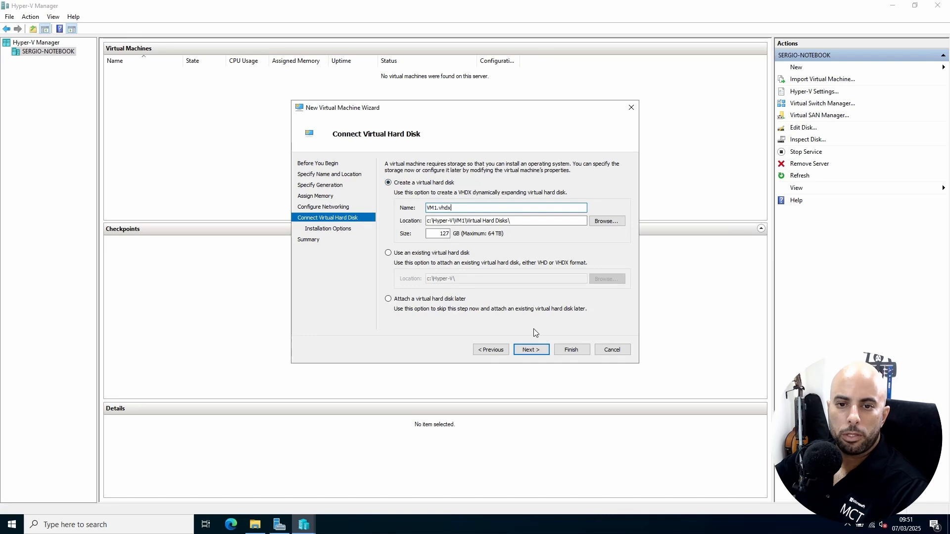
{"action": "left_click", "coordinate": [539, 351]}
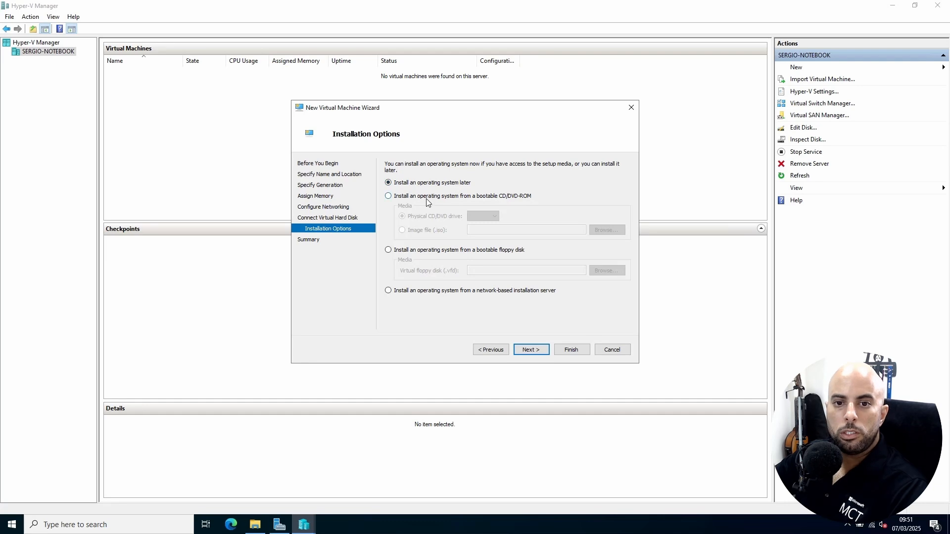
Review the bootable image file option, but choose to install the operating system later and finish creating VM1
{"action": "left_click", "coordinate": [396, 198]}
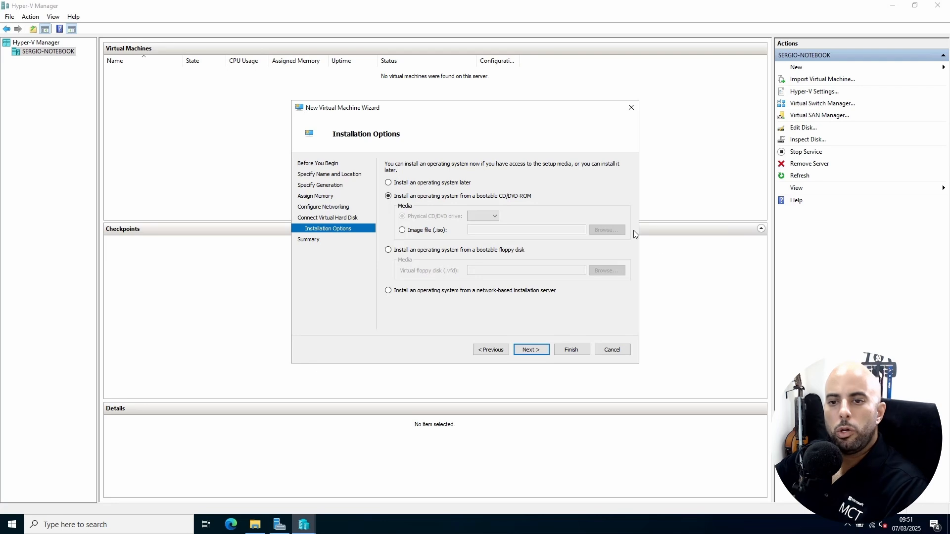
{"action": "left_click", "coordinate": [423, 231]}
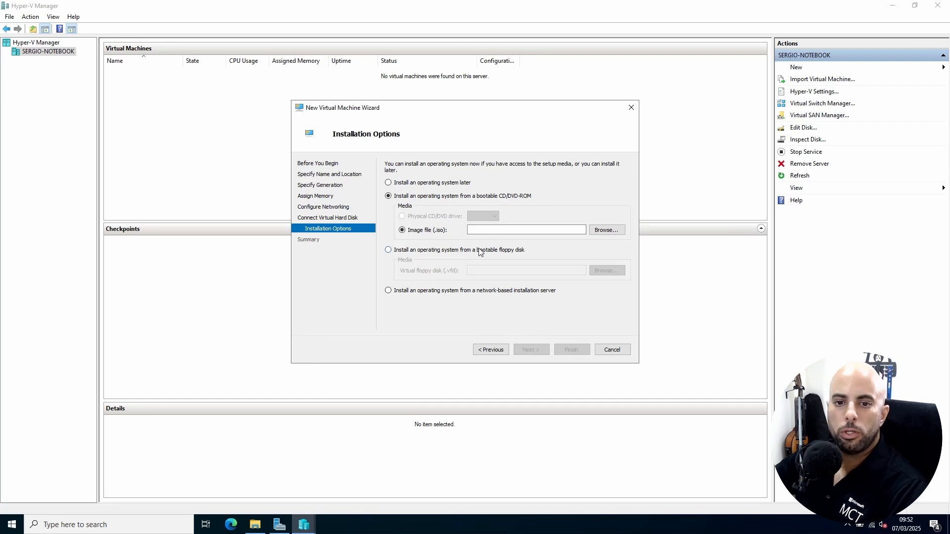
{"action": "left_click", "coordinate": [404, 184]}
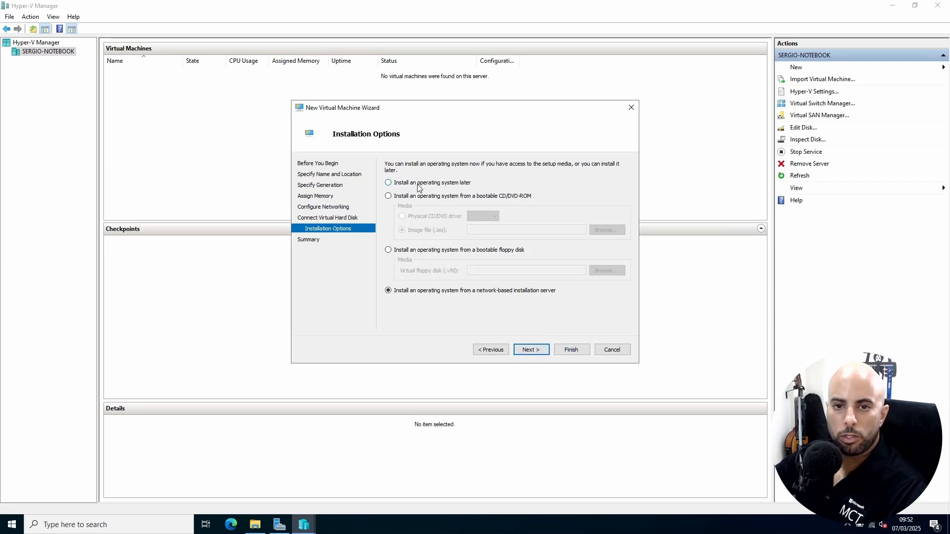
{"action": "left_click", "coordinate": [542, 350]}
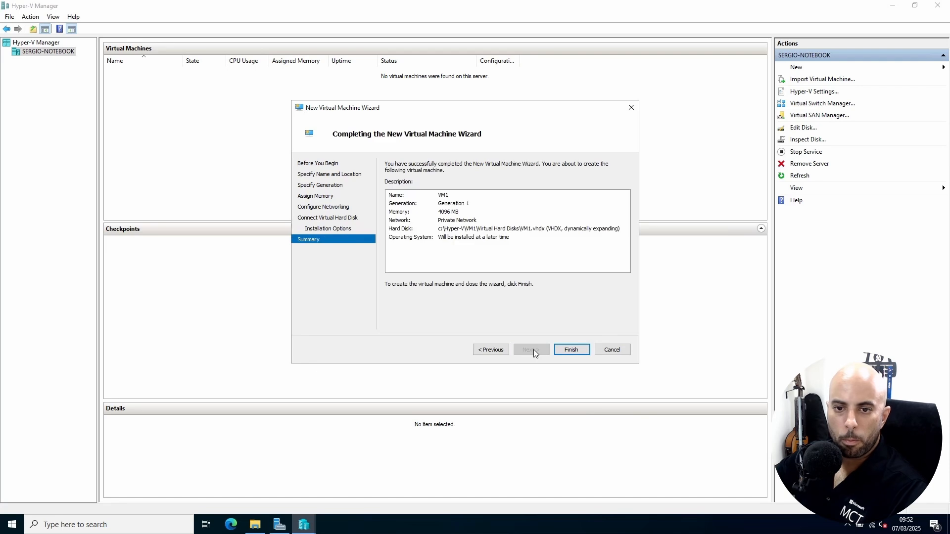
{"action": "left_click", "coordinate": [571, 350]}
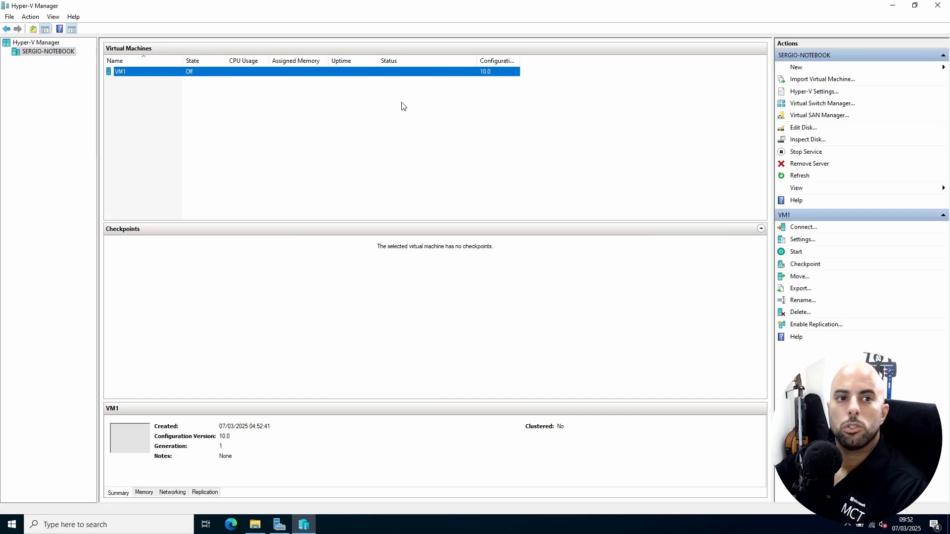
Set VM1's number of virtual processors to 3 in its settings and apply the change
{"action": "right_click", "coordinate": [121, 74]}
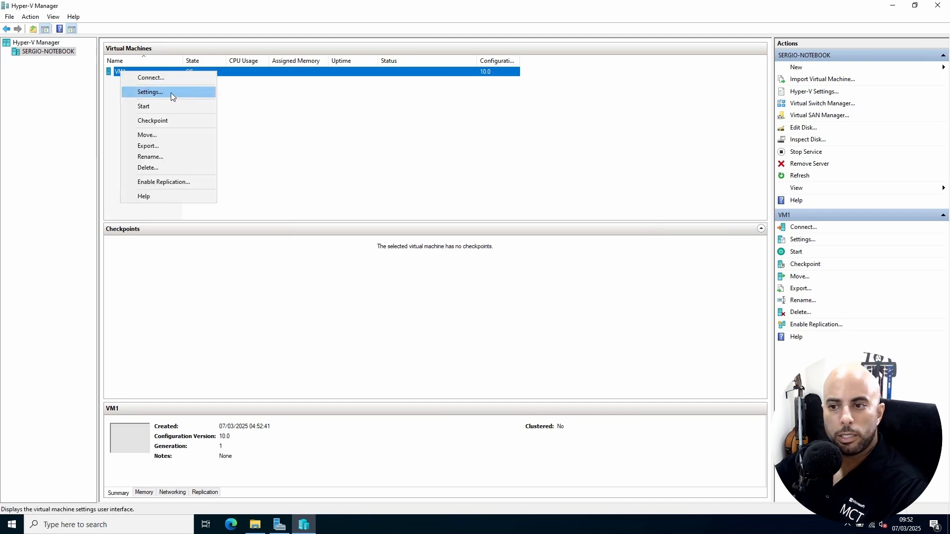
{"action": "left_click", "coordinate": [458, 144]}
{"action": "left_click", "coordinate": [121, 72]}
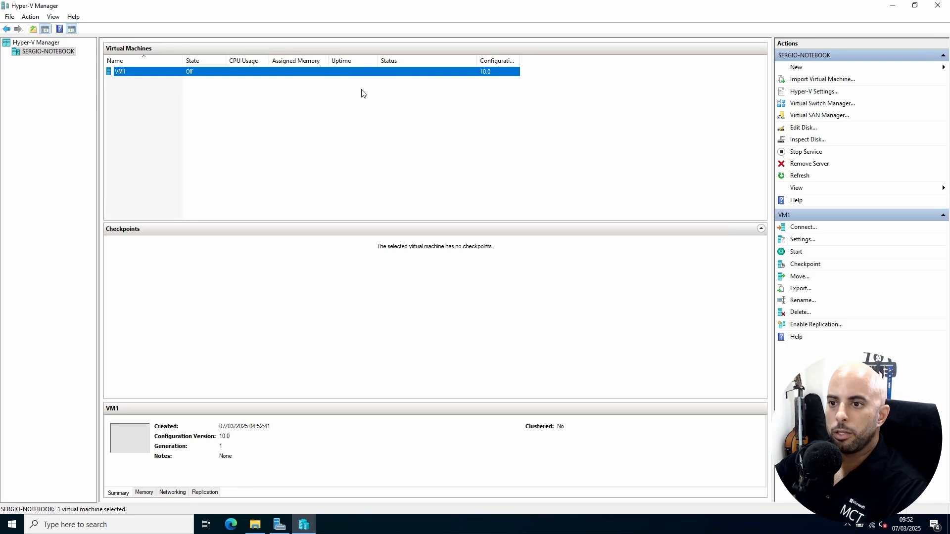
{"action": "left_click", "coordinate": [804, 240]}
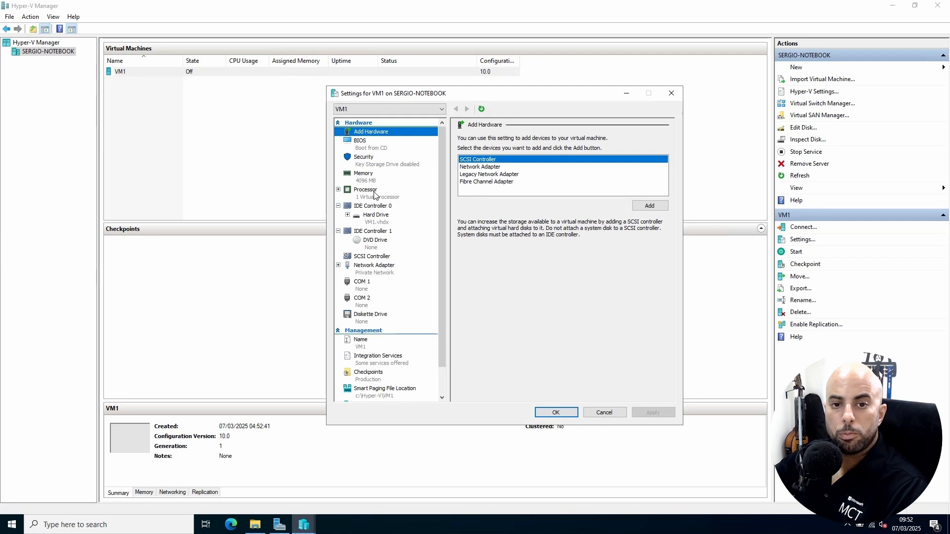
{"action": "left_click", "coordinate": [375, 193]}
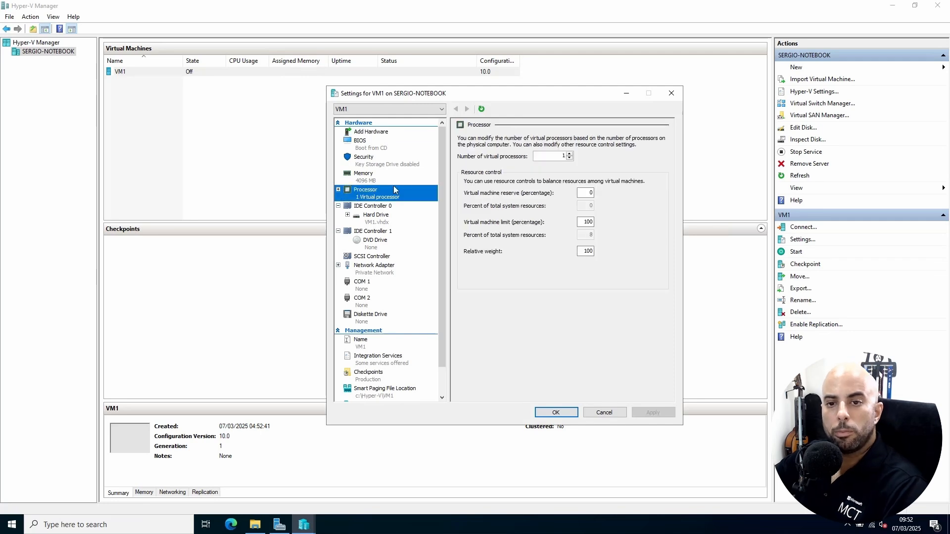
{"action": "double_click", "coordinate": [564, 156]}
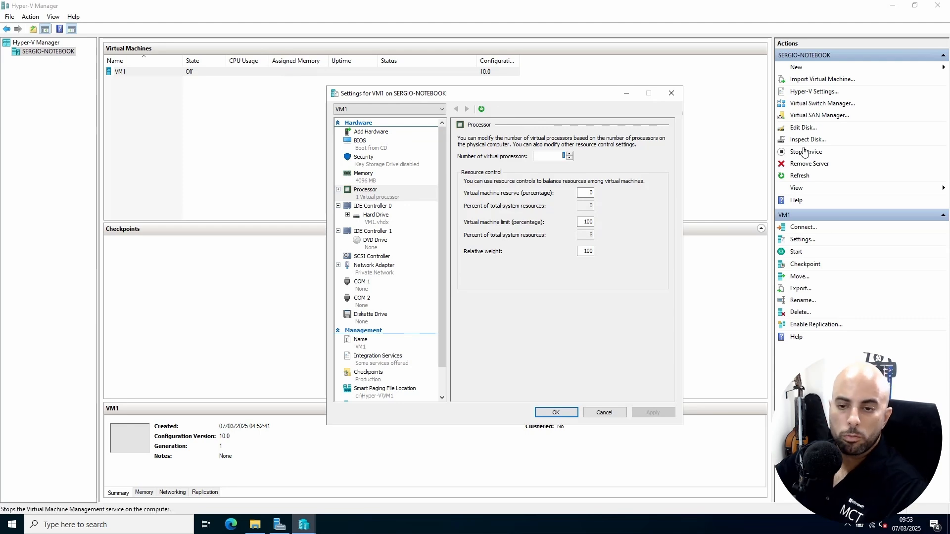
{"action": "double_click", "coordinate": [570, 155]}
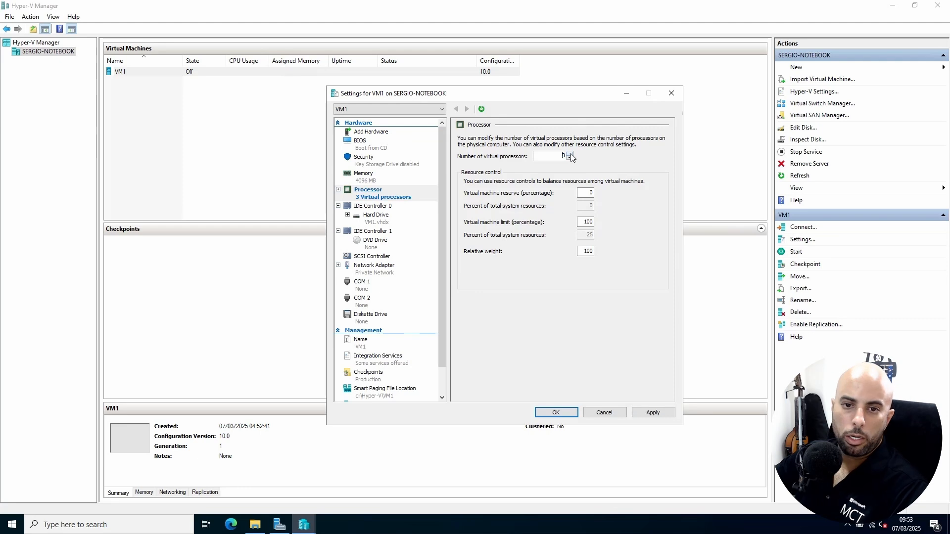
{"action": "left_click", "coordinate": [653, 413]}
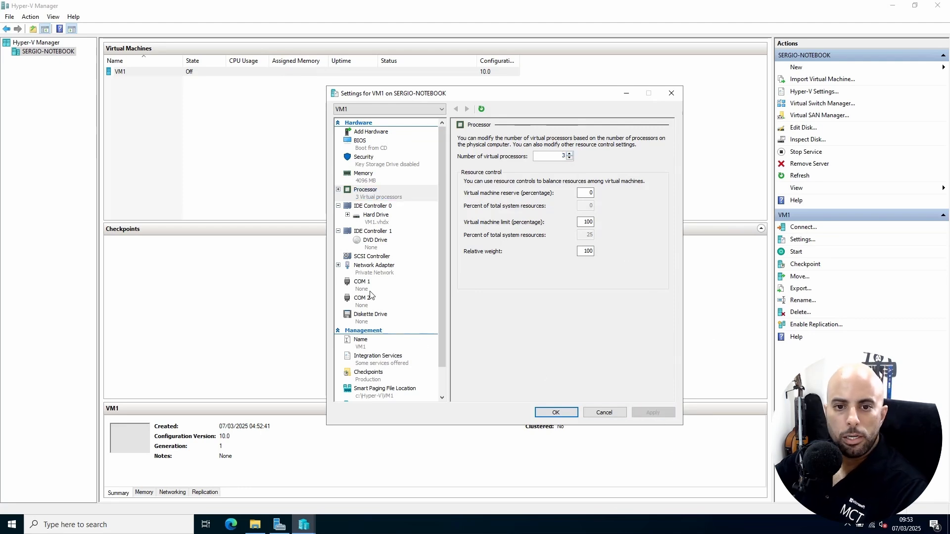
Try assigning an image file to VM1's DVD drive, and restore the drive's media to None
{"action": "left_click", "coordinate": [374, 244]}
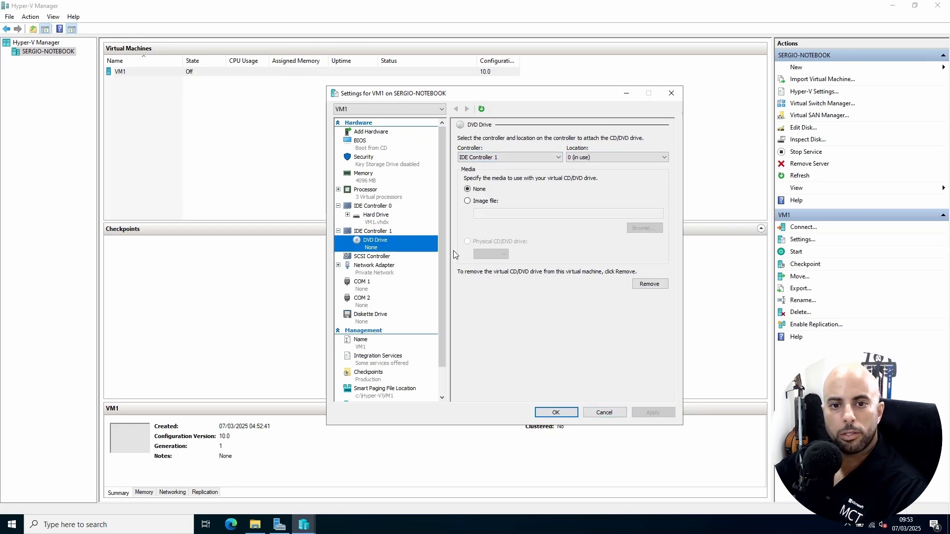
{"action": "left_click", "coordinate": [467, 201]}
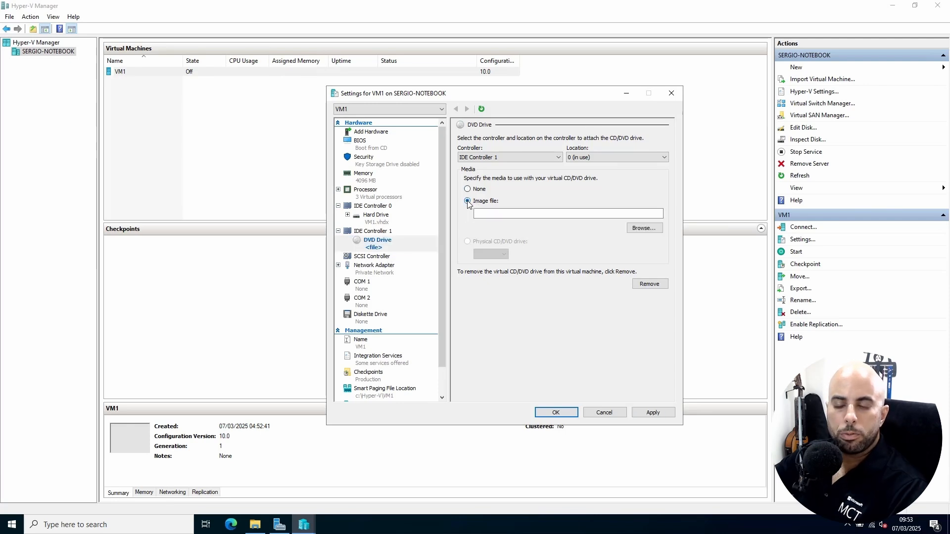
{"action": "left_click", "coordinate": [646, 230]}
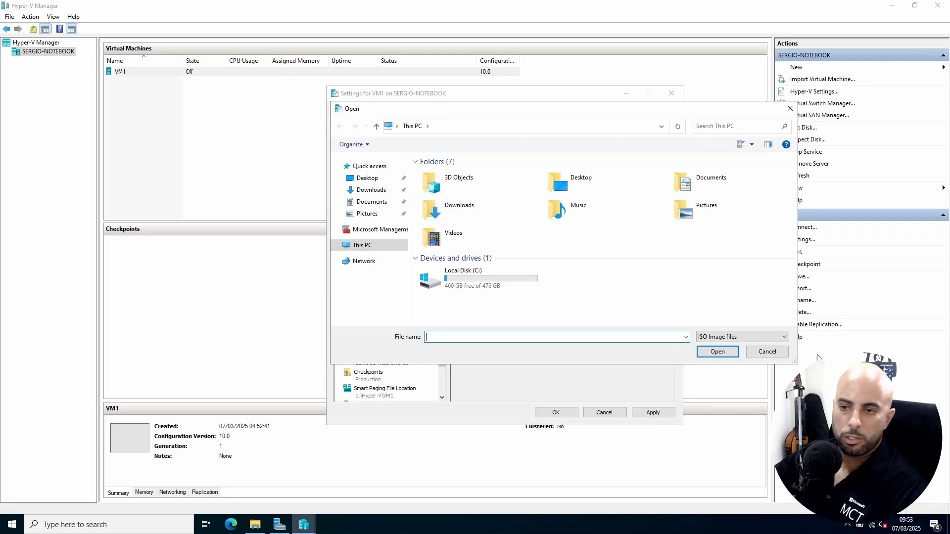
{"action": "left_click", "coordinate": [768, 351]}
{"action": "left_click", "coordinate": [555, 413]}
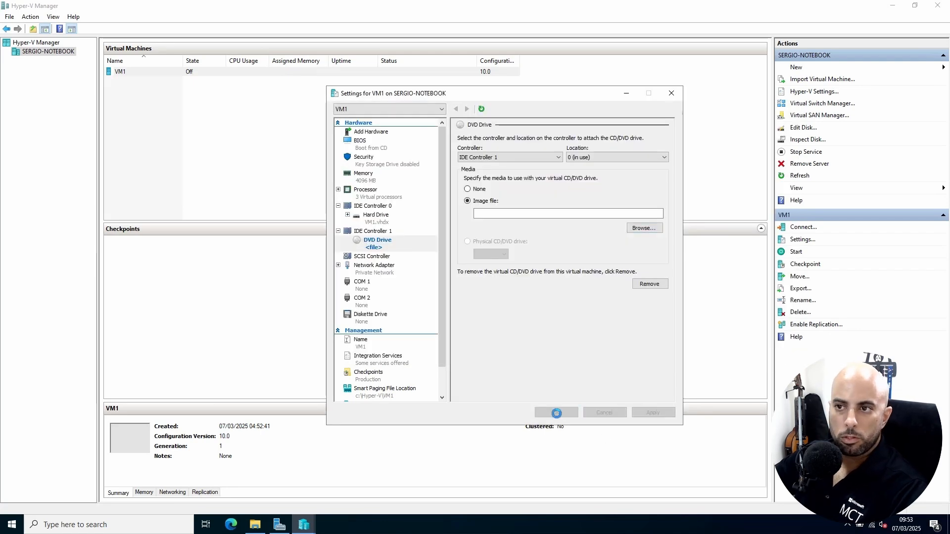
{"action": "left_click", "coordinate": [573, 277]}
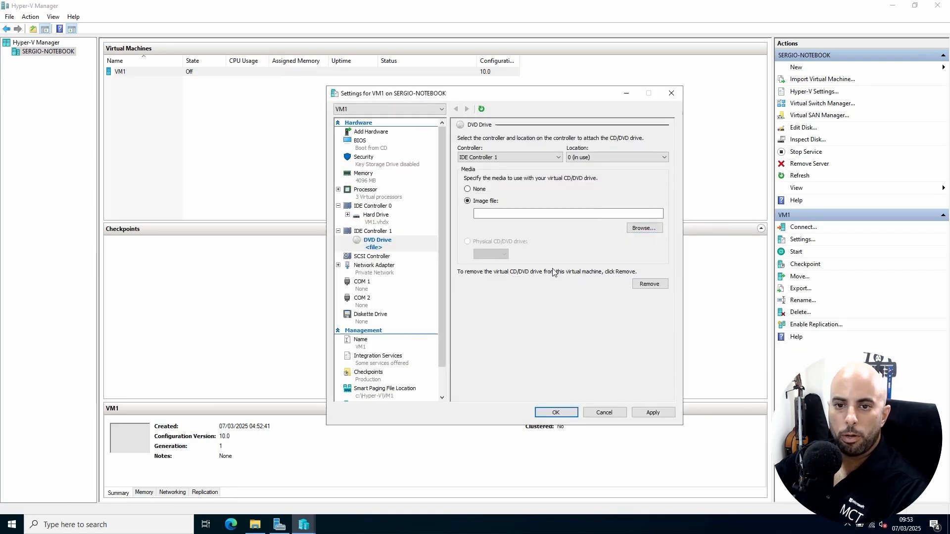
{"action": "left_click", "coordinate": [467, 189]}
{"action": "left_click", "coordinate": [556, 413]}
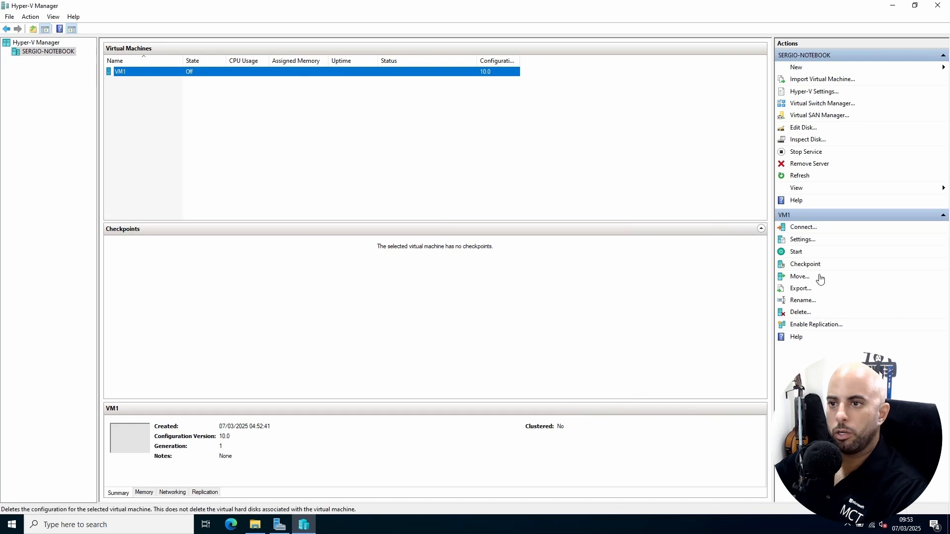
Create a Generation 2 virtual machine named VM2, stored in its own folder under c:\Hyper-V\, with default values for the remaining options
{"action": "left_click", "coordinate": [799, 68]}
{"action": "left_click", "coordinate": [900, 68]}
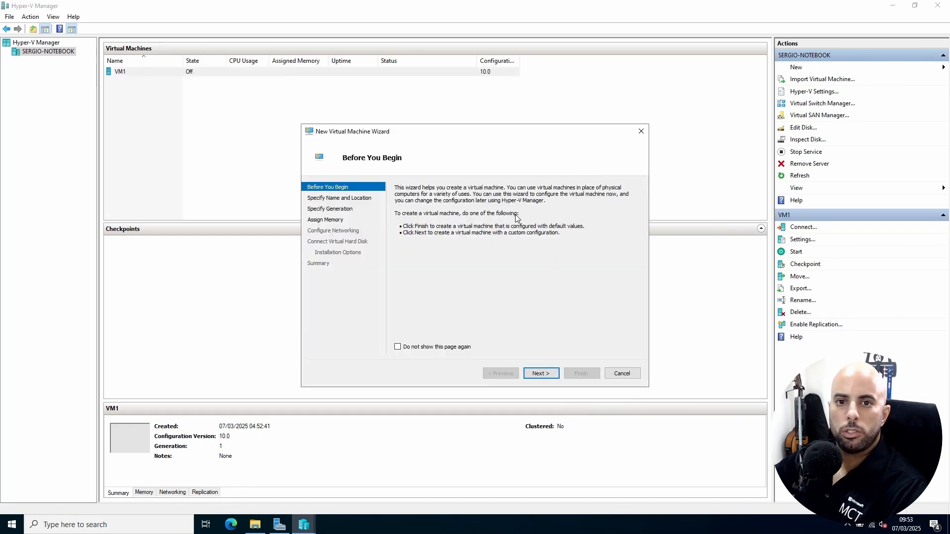
{"action": "left_click", "coordinate": [540, 373]}
{"action": "left_click", "coordinate": [420, 250]}
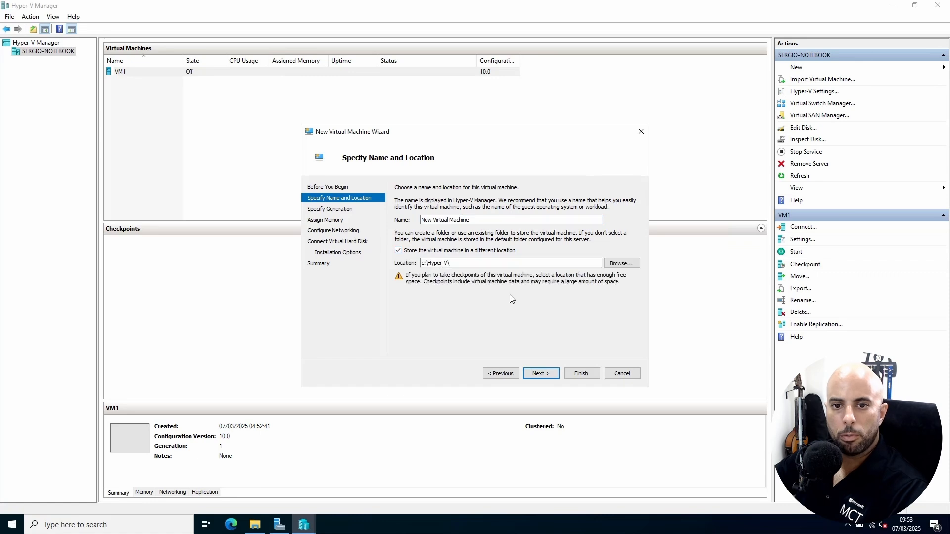
{"action": "type", "text": "VM2"}
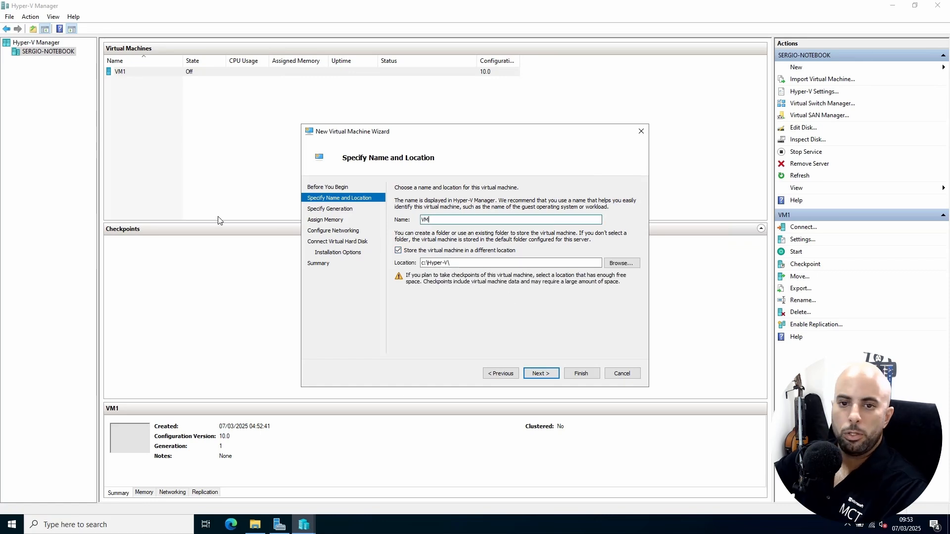
{"action": "key", "text": "Return"}
{"action": "left_click", "coordinate": [419, 230]}
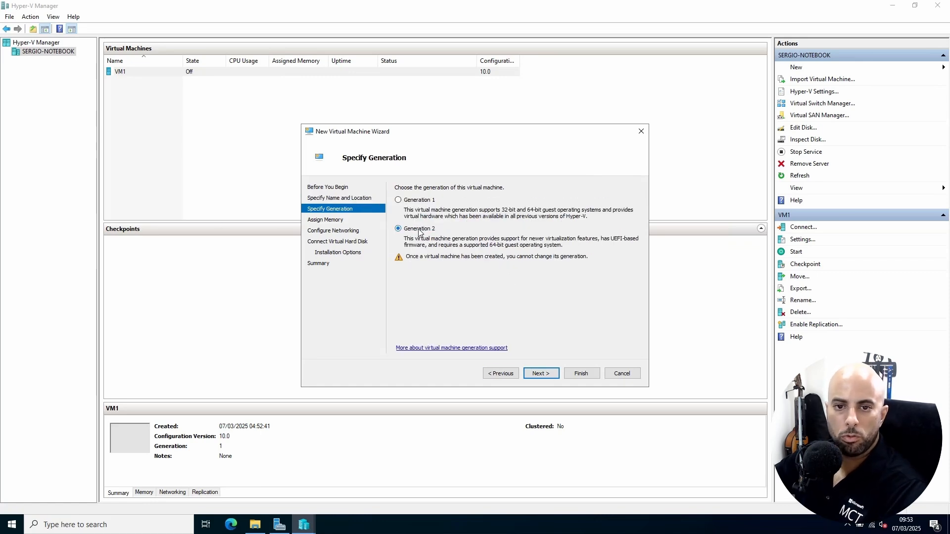
{"action": "left_click", "coordinate": [581, 374]}
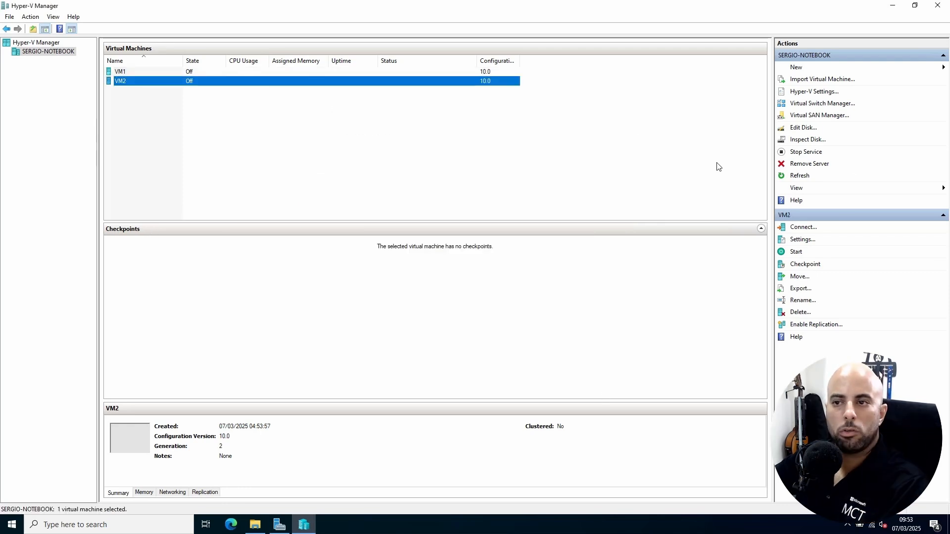
Open the settings of both VM2 and VM1 and arrange the two windows side by side
{"action": "right_click", "coordinate": [120, 81]}
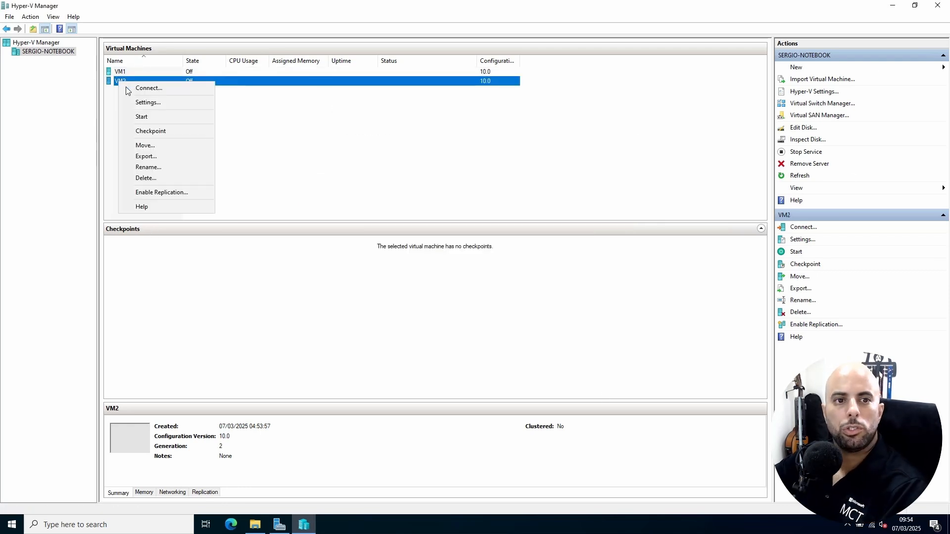
{"action": "left_click", "coordinate": [183, 101]}
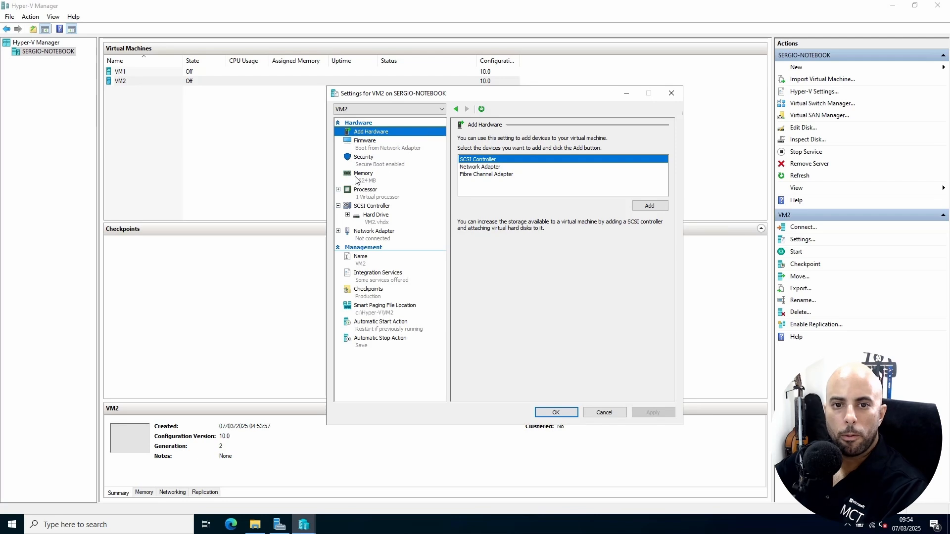
{"action": "right_click", "coordinate": [121, 72]}
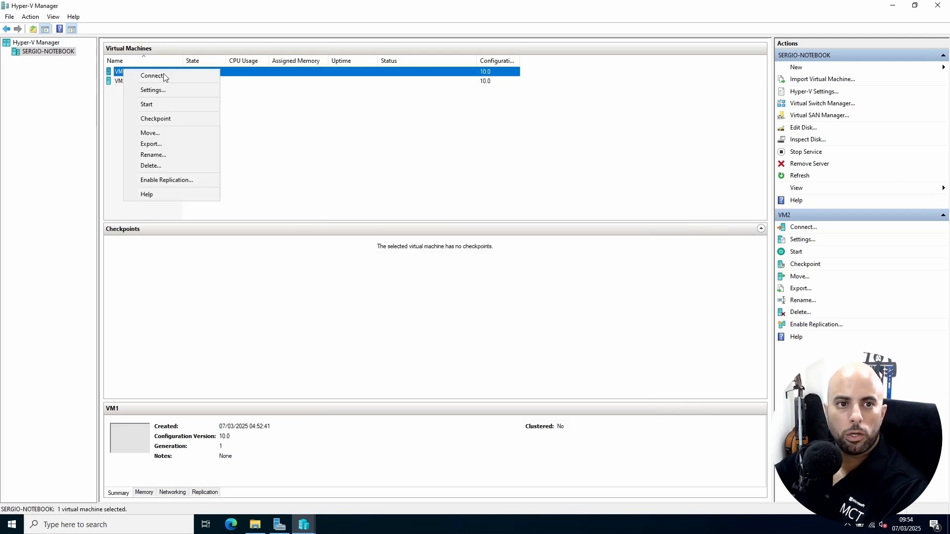
{"action": "left_click", "coordinate": [171, 89]}
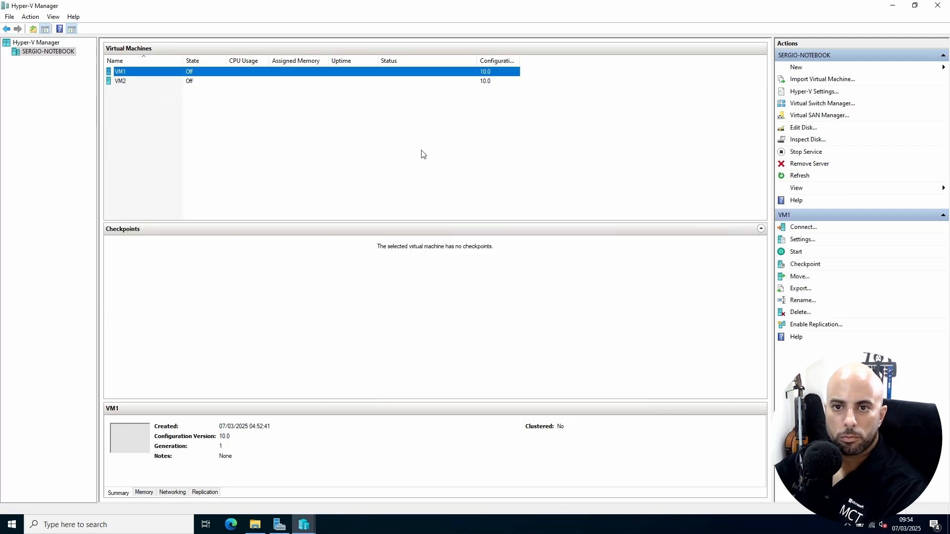
{"action": "key", "text": "alt+Tab"}
{"action": "key", "text": "Tab"}
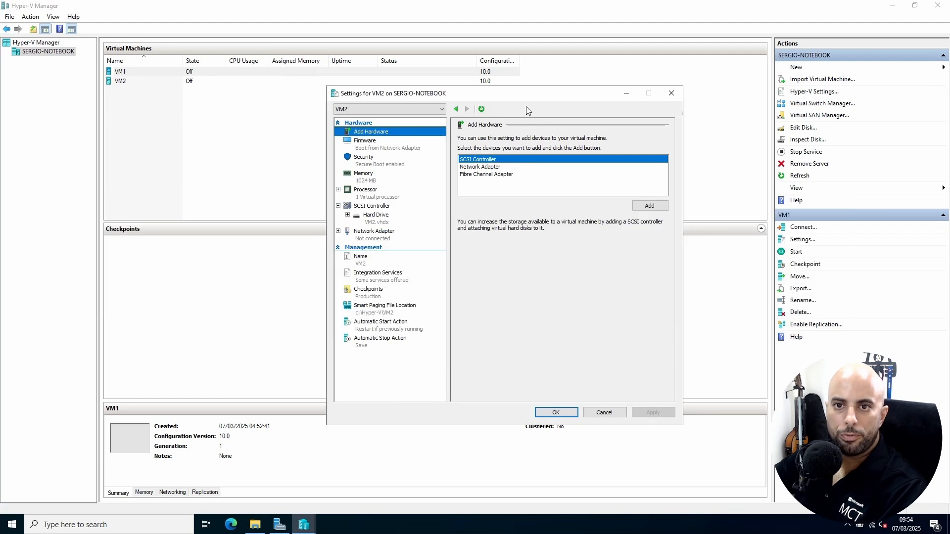
{"action": "left_click_drag", "start_coordinate": [524, 101], "coordinate": [633, 104]}
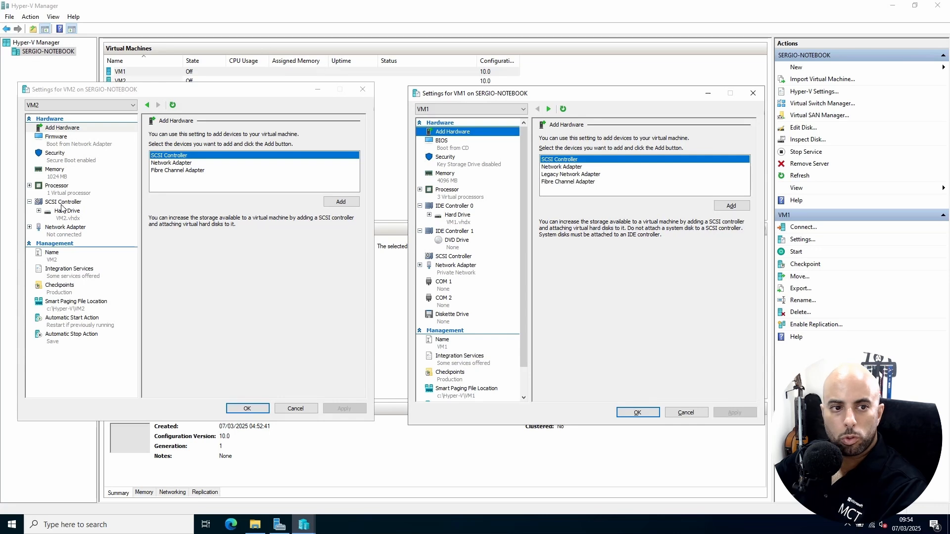
Compare VM2's SCSI controller with VM1's network adapter and diskette drive settings, and close VM1's settings without changes
{"action": "left_click", "coordinate": [64, 203]}
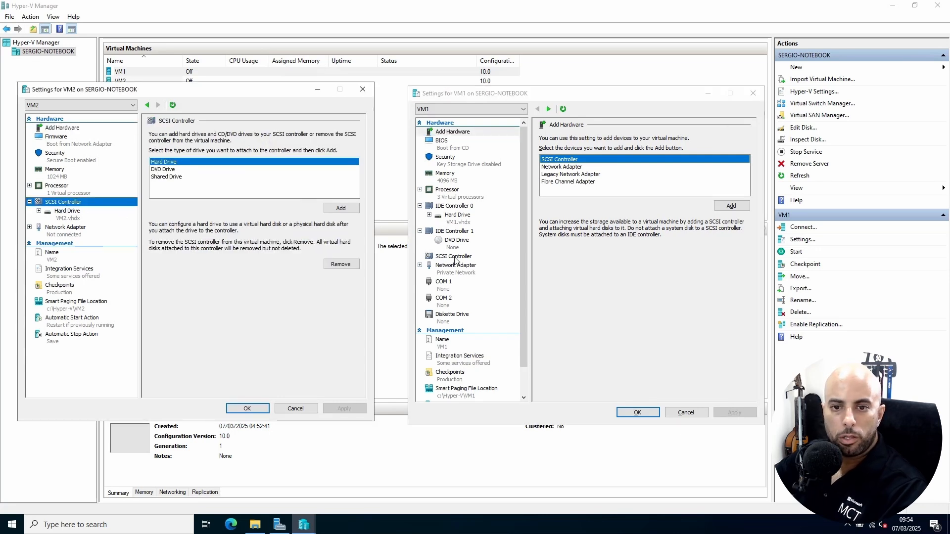
{"action": "left_click", "coordinate": [450, 265]}
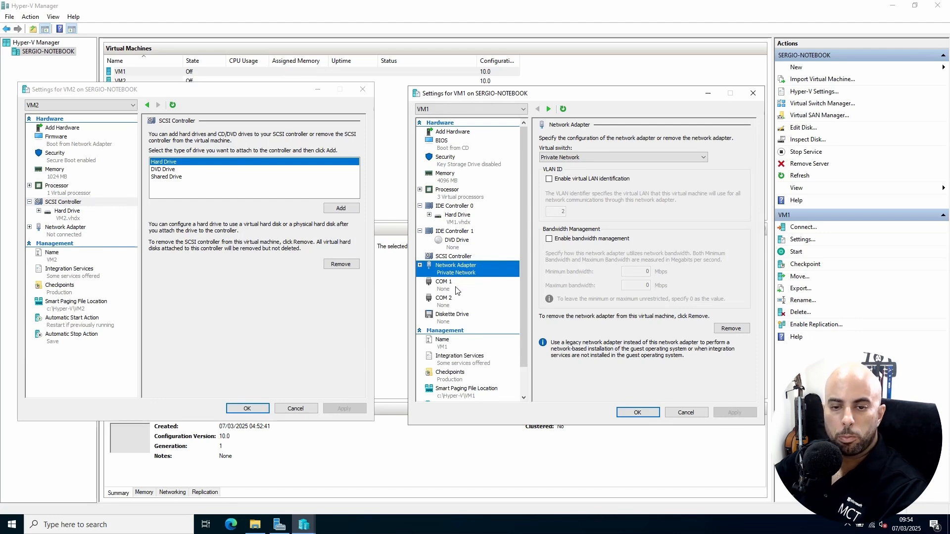
{"action": "left_click", "coordinate": [461, 317]}
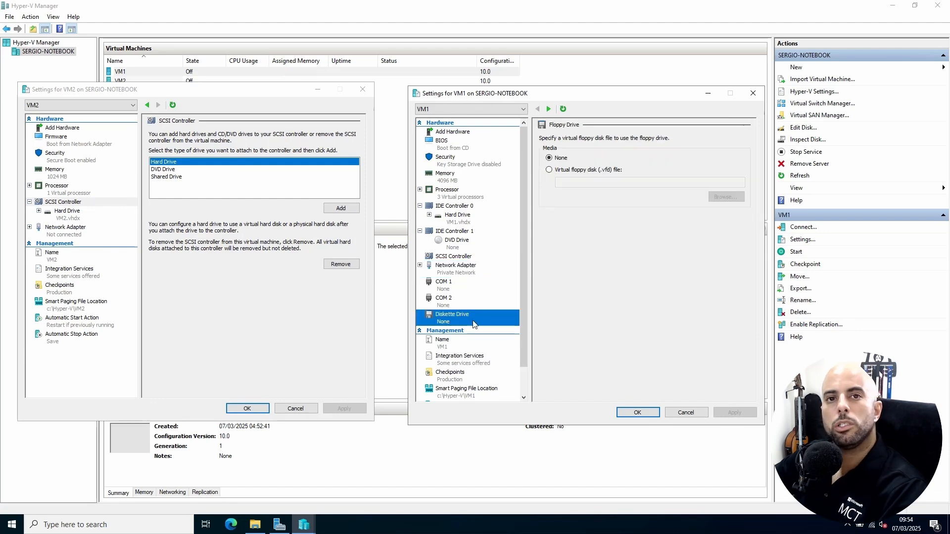
{"action": "left_click", "coordinate": [687, 413]}
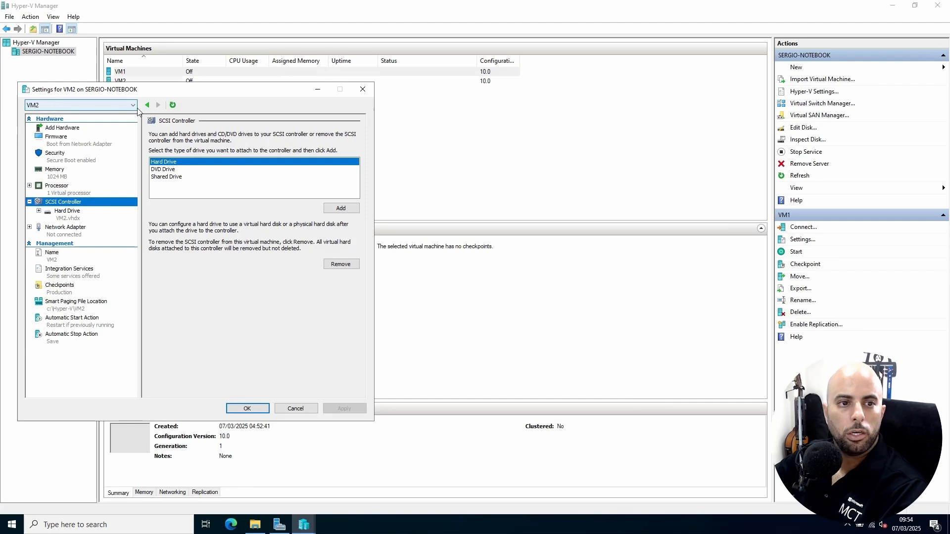
Add a DVD drive with no media to VM2's SCSI controller and apply the change
{"action": "left_click_drag", "start_coordinate": [206, 98], "coordinate": [426, 92]}
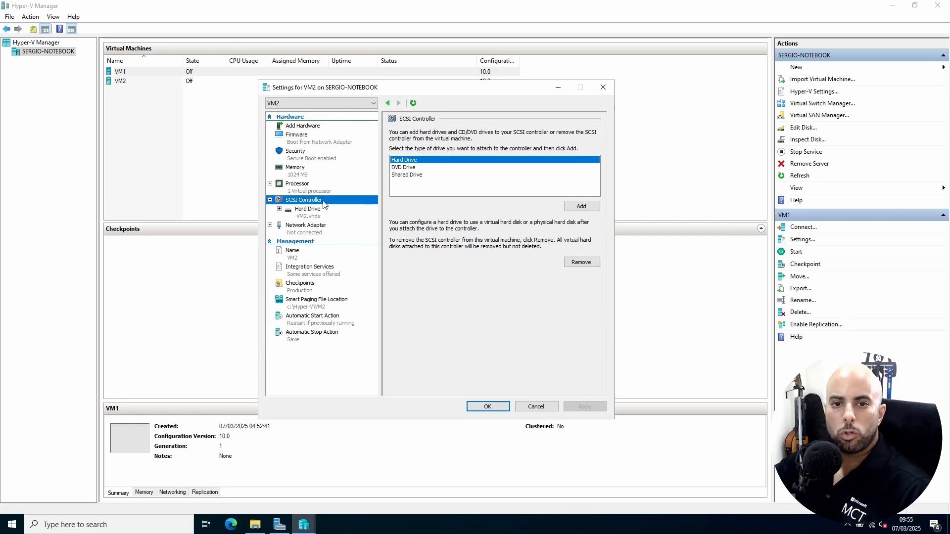
{"action": "left_click", "coordinate": [406, 168]}
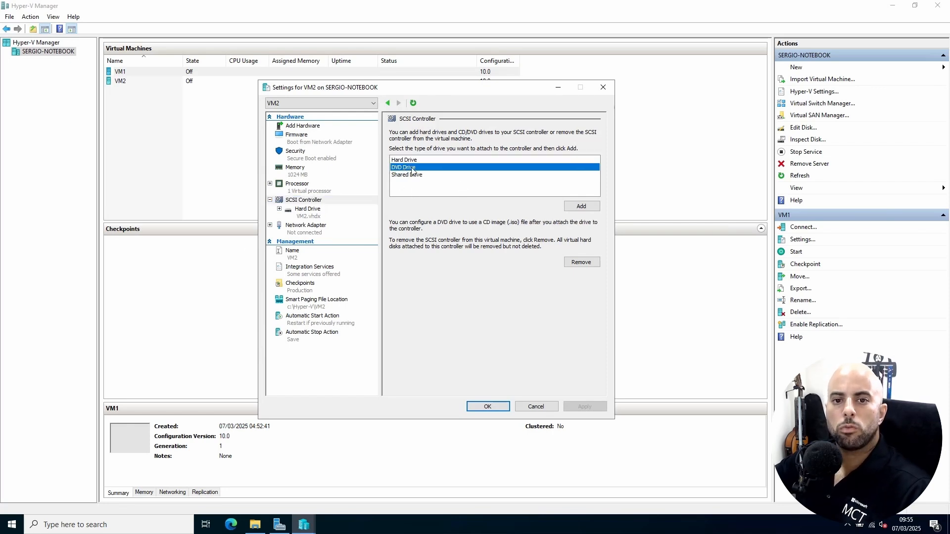
{"action": "left_click", "coordinate": [582, 207]}
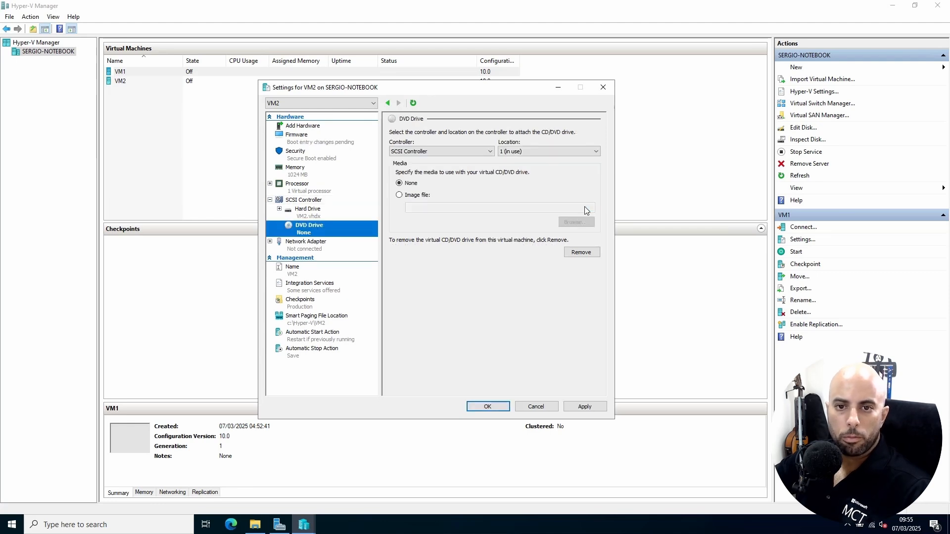
{"action": "left_click", "coordinate": [304, 142]}
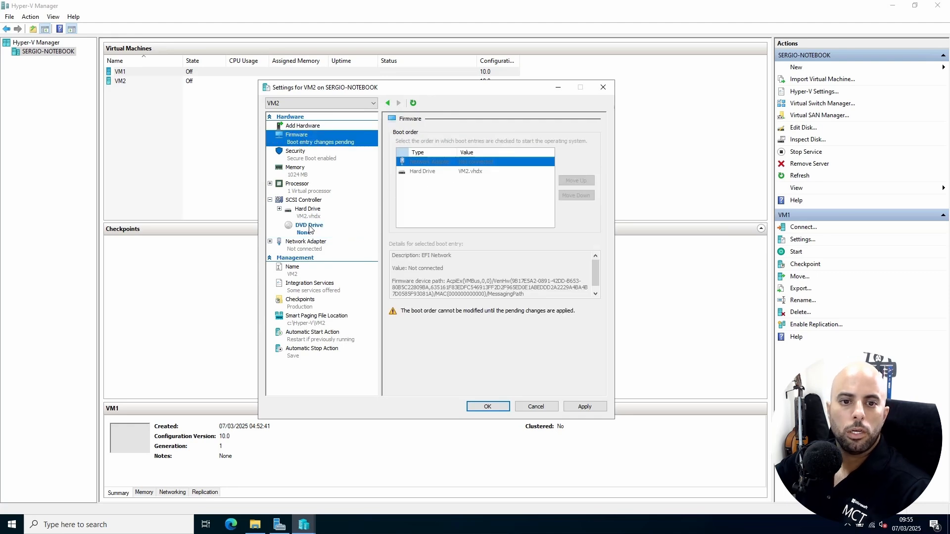
{"action": "left_click", "coordinate": [310, 229]}
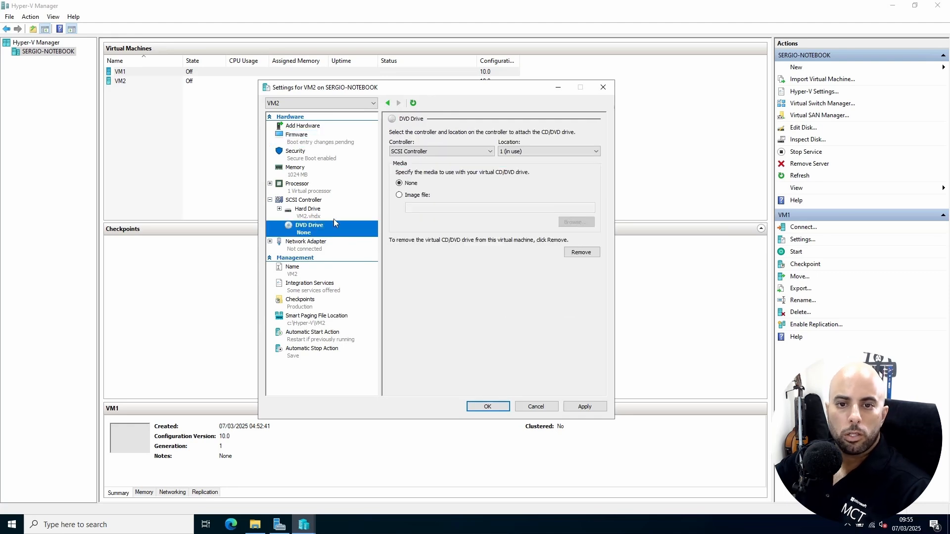
{"action": "left_click", "coordinate": [600, 411]}
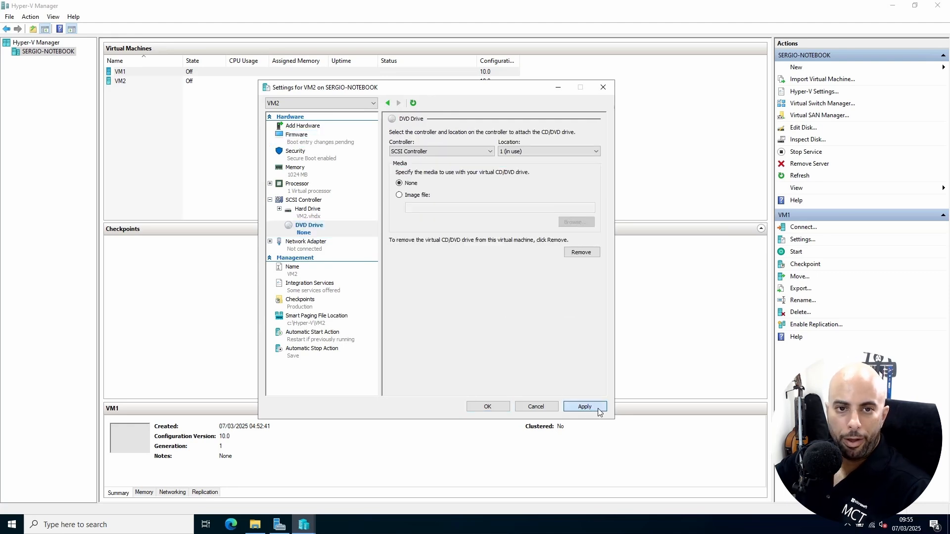
Move the DVD drive to the first place in VM2's firmware boot order and apply the change
{"action": "left_click", "coordinate": [306, 143]}
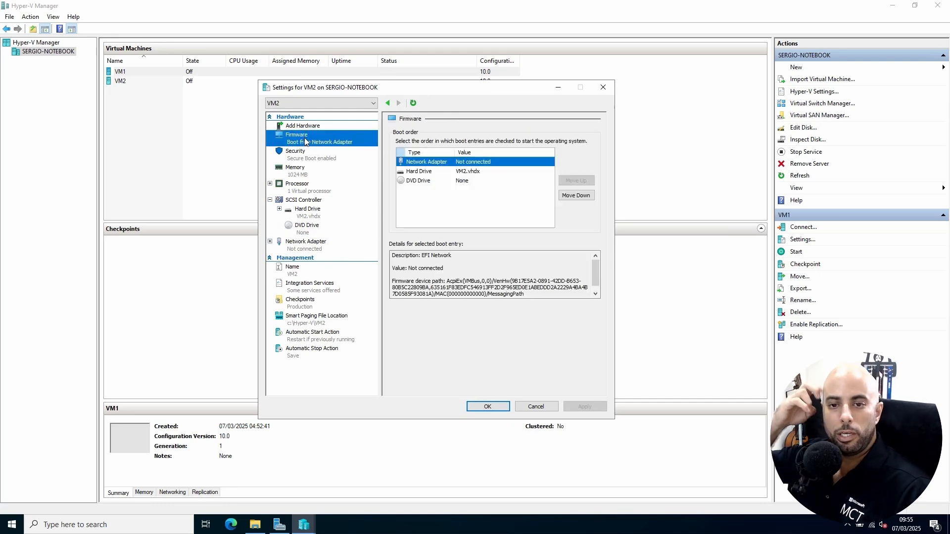
{"action": "left_click", "coordinate": [429, 182]}
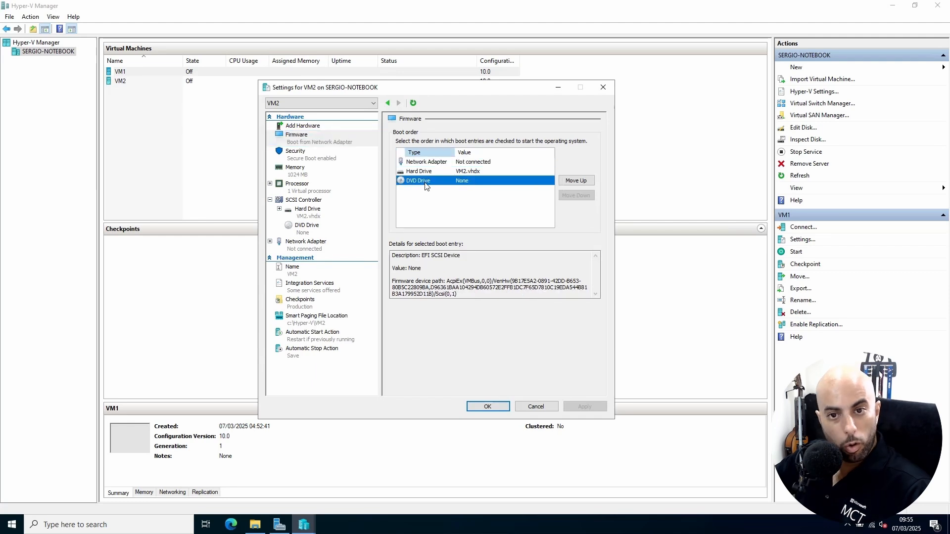
{"action": "left_click", "coordinate": [577, 181]}
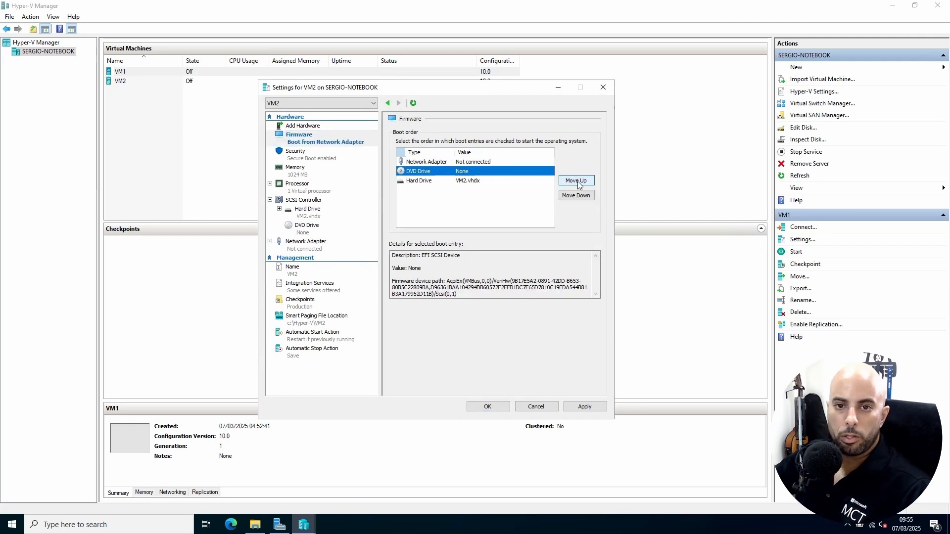
{"action": "left_click", "coordinate": [577, 181]}
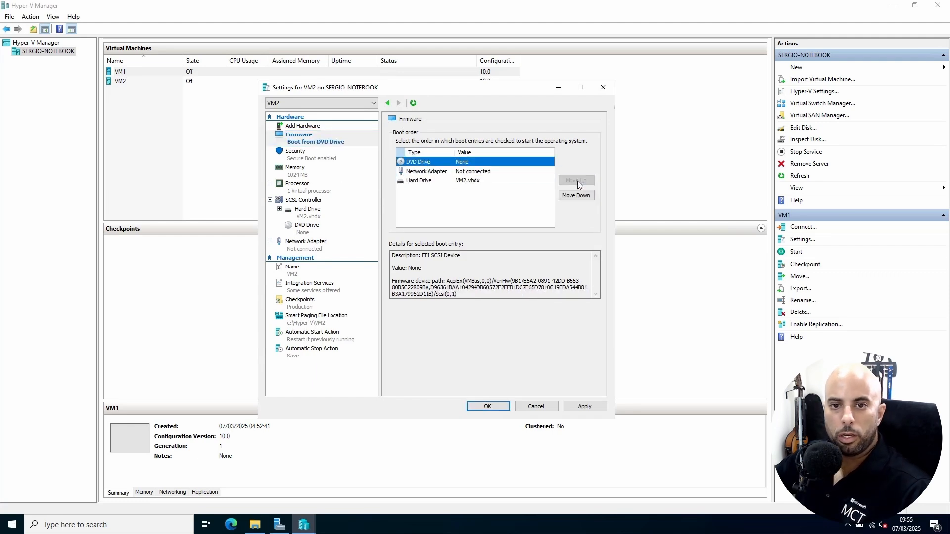
{"action": "left_click", "coordinate": [586, 408]}
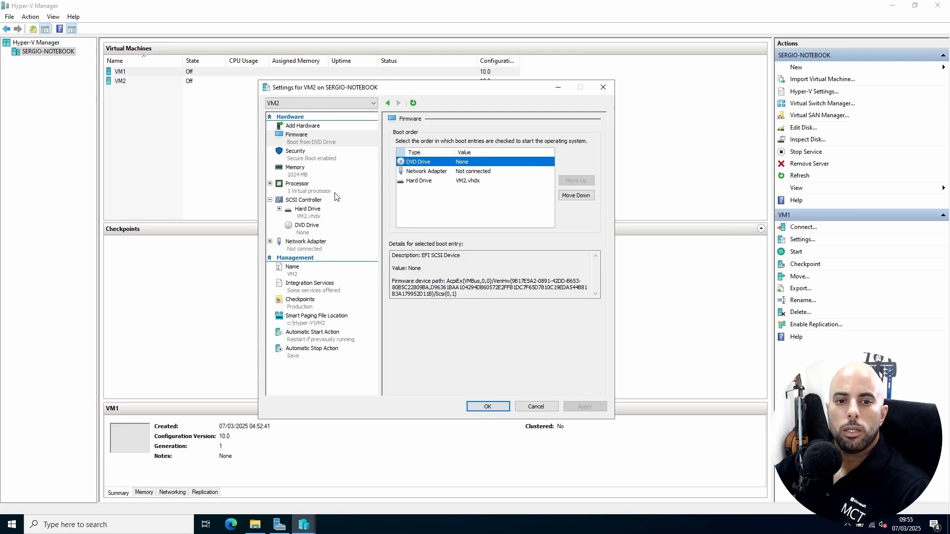
Review VM2's DVD drive and hard drive settings, and close the settings without further changes
{"action": "left_click", "coordinate": [314, 247]}
{"action": "left_click", "coordinate": [306, 224]}
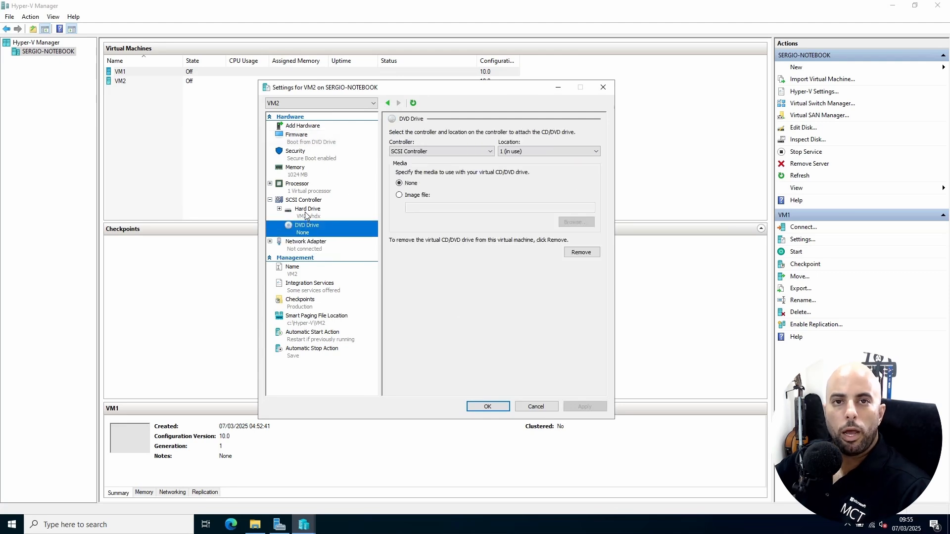
{"action": "left_click", "coordinate": [306, 212]}
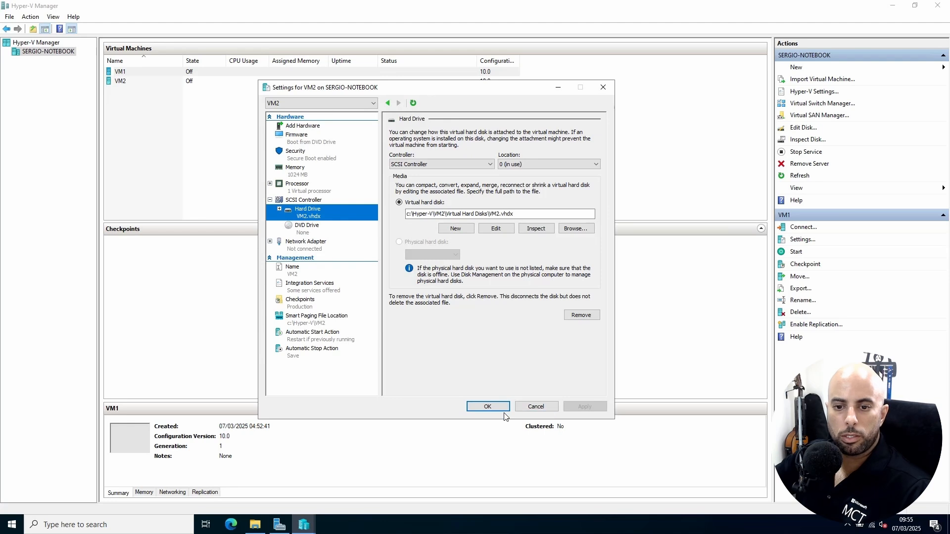
{"action": "left_click", "coordinate": [537, 408]}
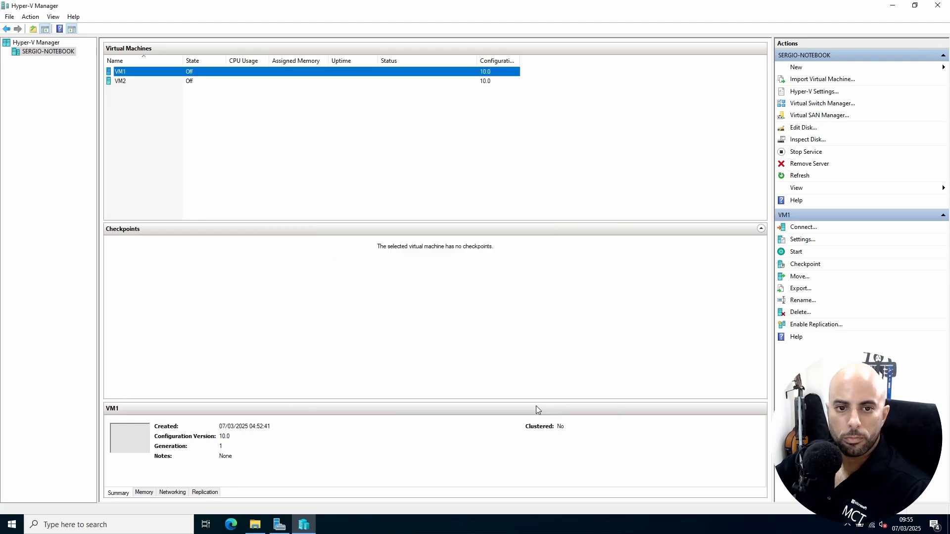
Start a new virtual hard disk in VHDX format, with the Differencing type, named disco-filho and located in c:\Hyper-V\
{"action": "left_click", "coordinate": [801, 70]}
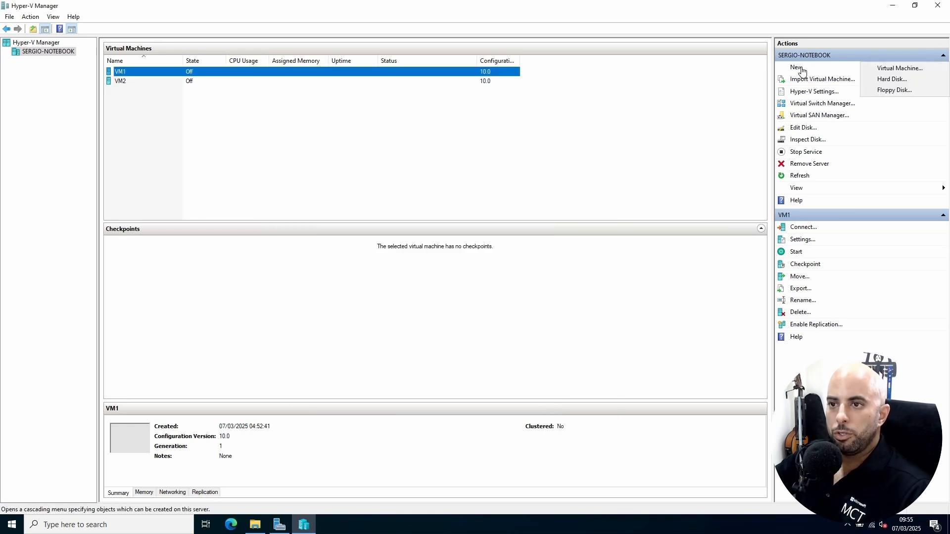
{"action": "left_click", "coordinate": [896, 79]}
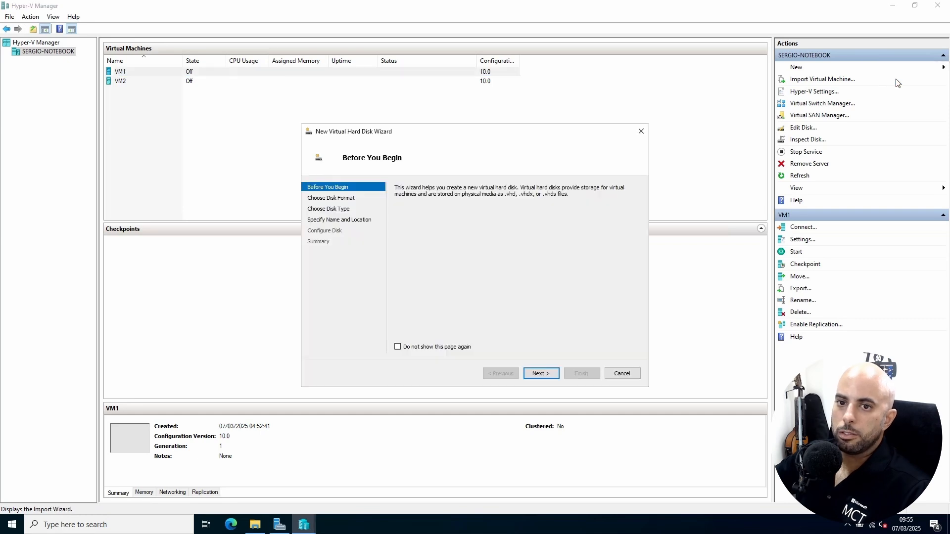
{"action": "left_click", "coordinate": [546, 376]}
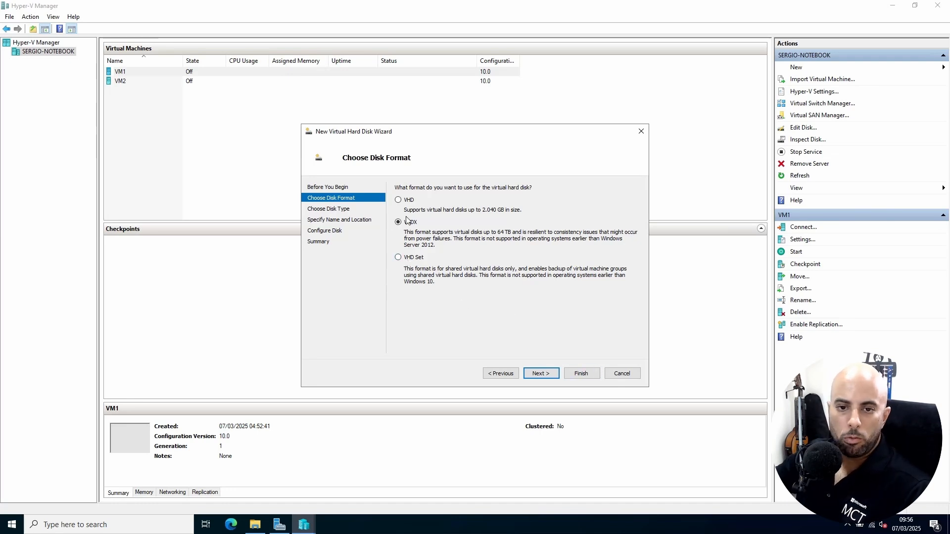
{"action": "left_click", "coordinate": [547, 378]}
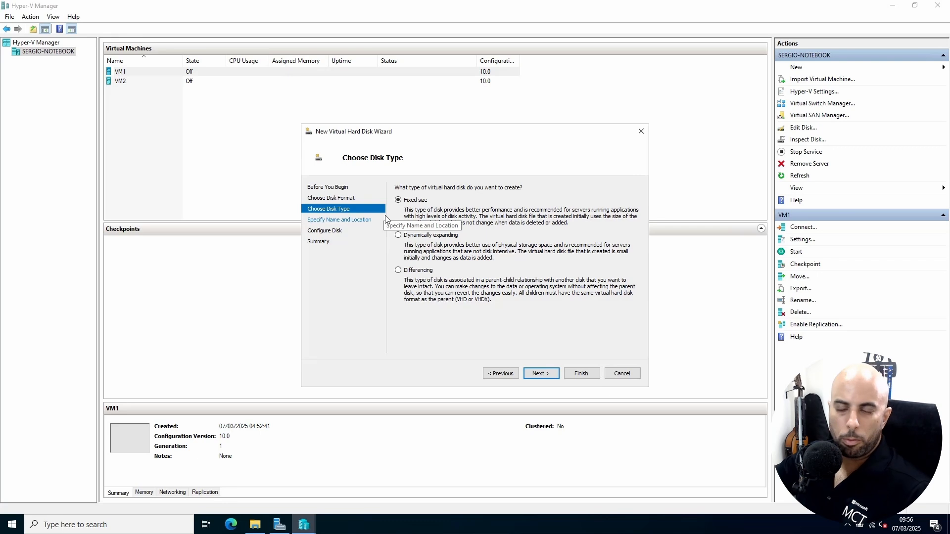
{"action": "left_click", "coordinate": [421, 237]}
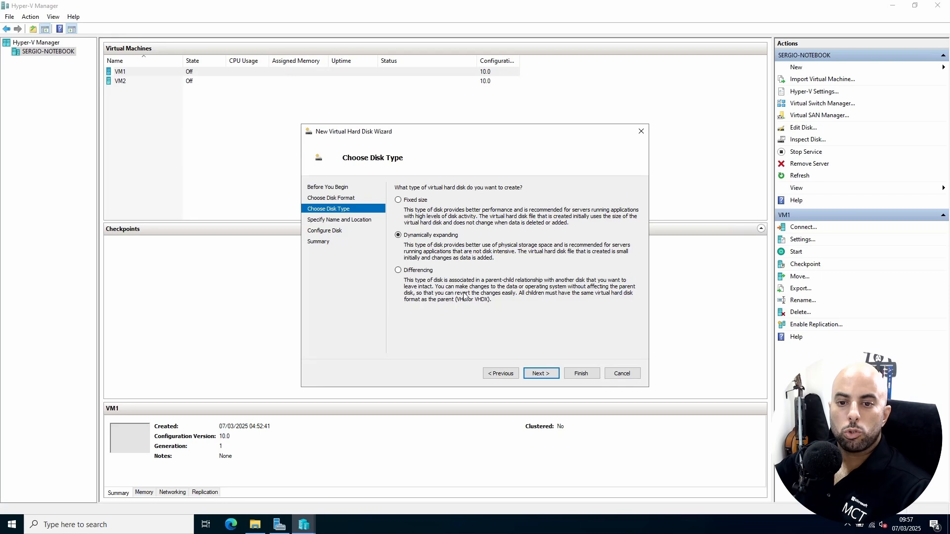
{"action": "left_click", "coordinate": [421, 272]}
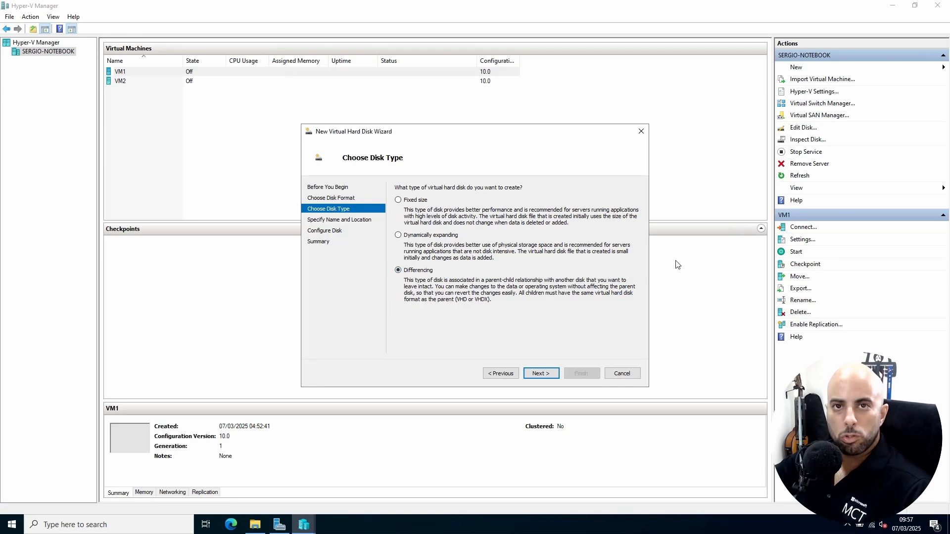
{"action": "left_click", "coordinate": [546, 379]}
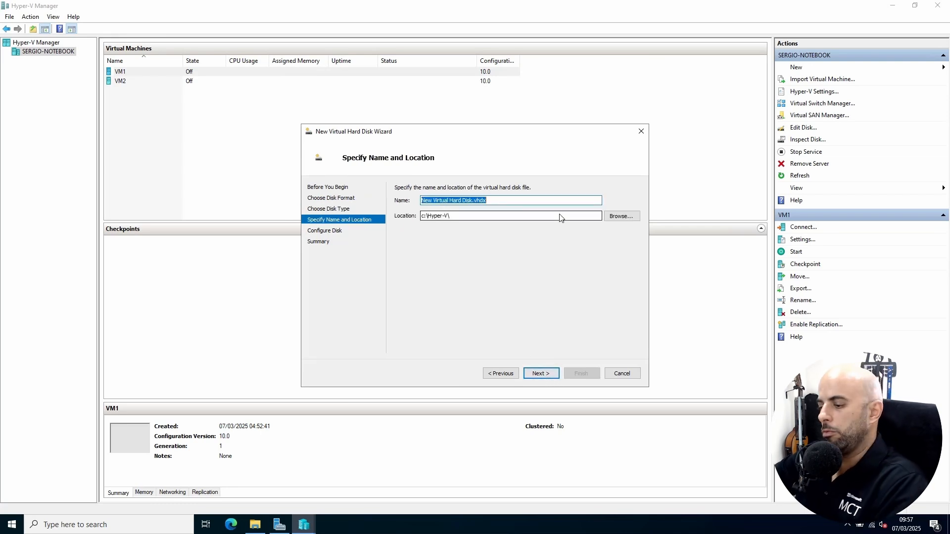
{"action": "type", "text": "disco-filho"}
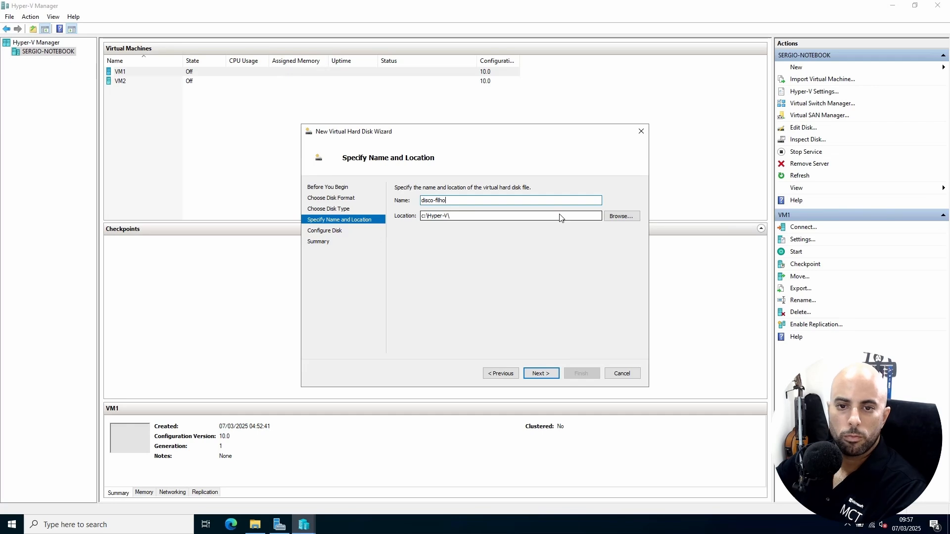
{"action": "left_click", "coordinate": [548, 378]}
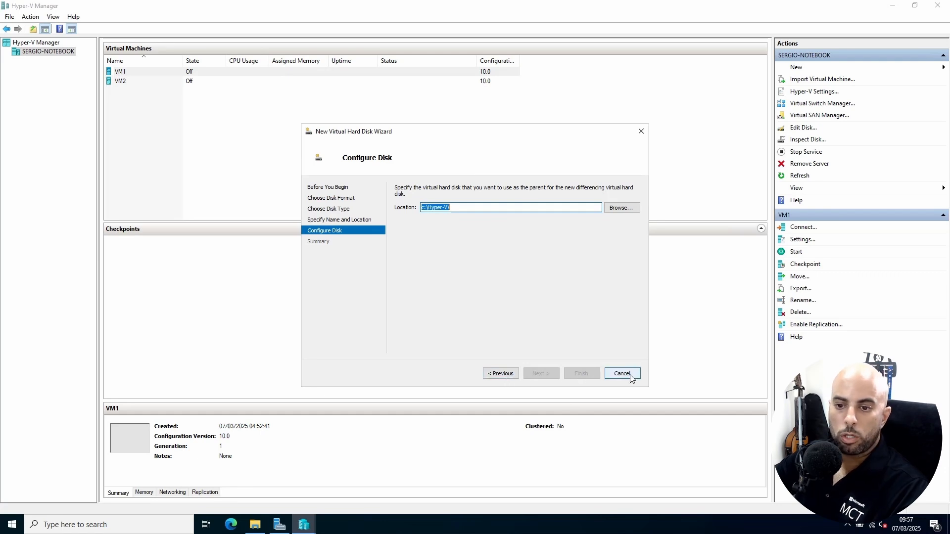
Use C:\Hyper-V\VM1\Virtual Hard Disks\VM1.vhdx as the parent of the differencing disk and create the disk
{"action": "left_click", "coordinate": [623, 208]}
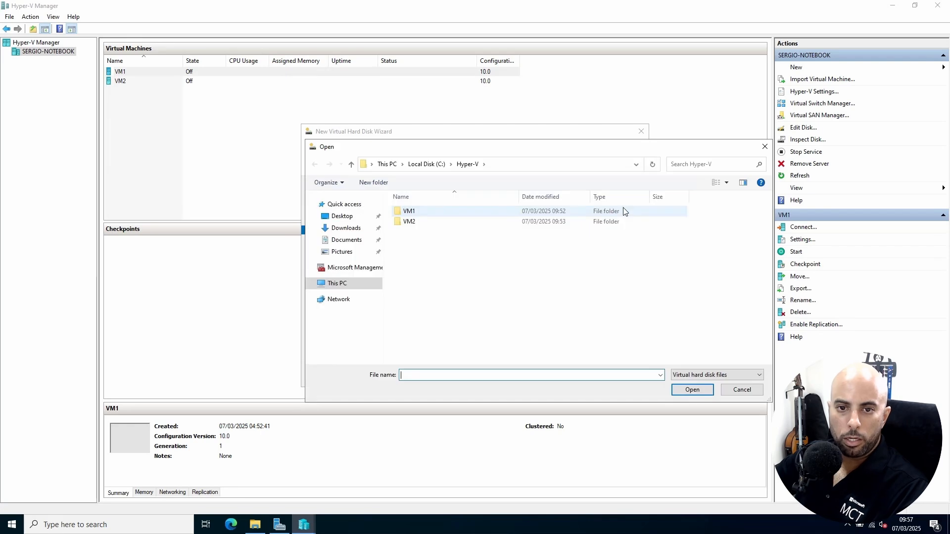
{"action": "double_click", "coordinate": [409, 213]}
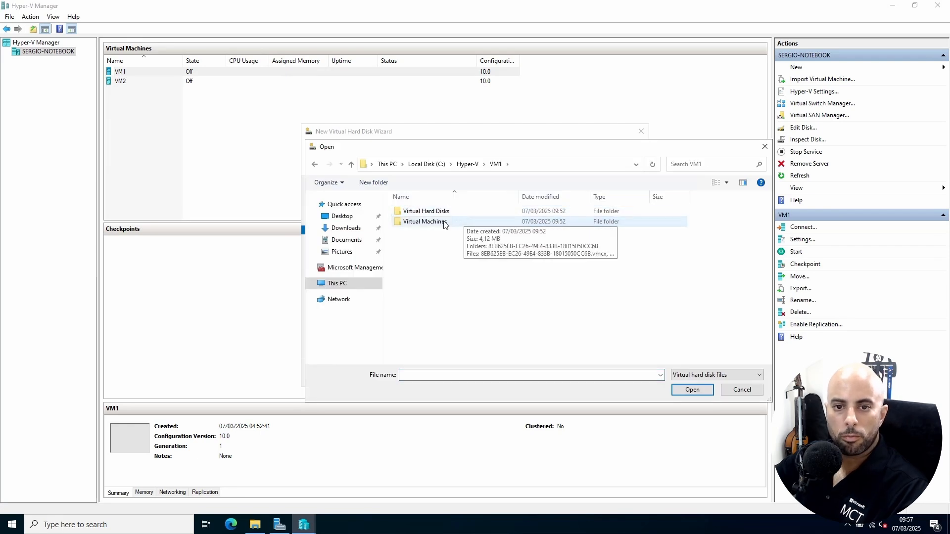
{"action": "double_click", "coordinate": [429, 212]}
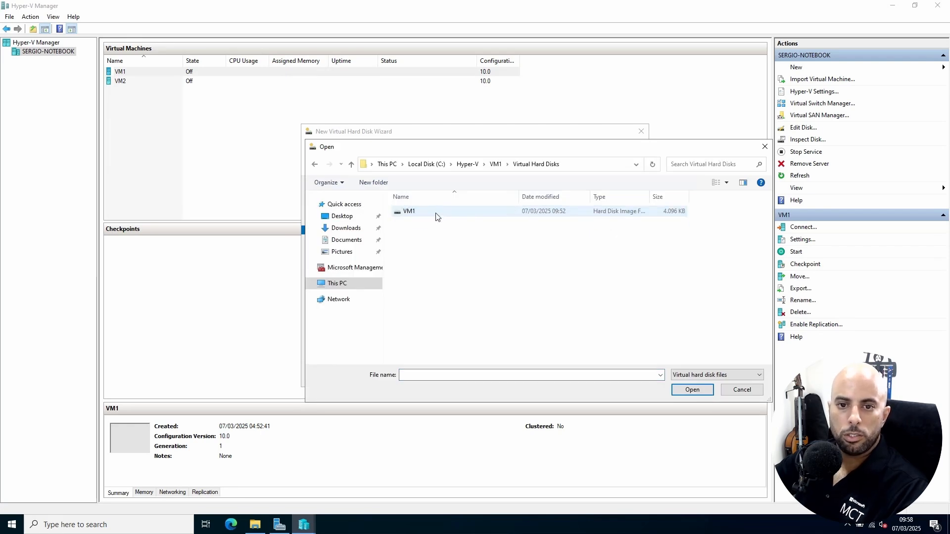
{"action": "double_click", "coordinate": [409, 212]}
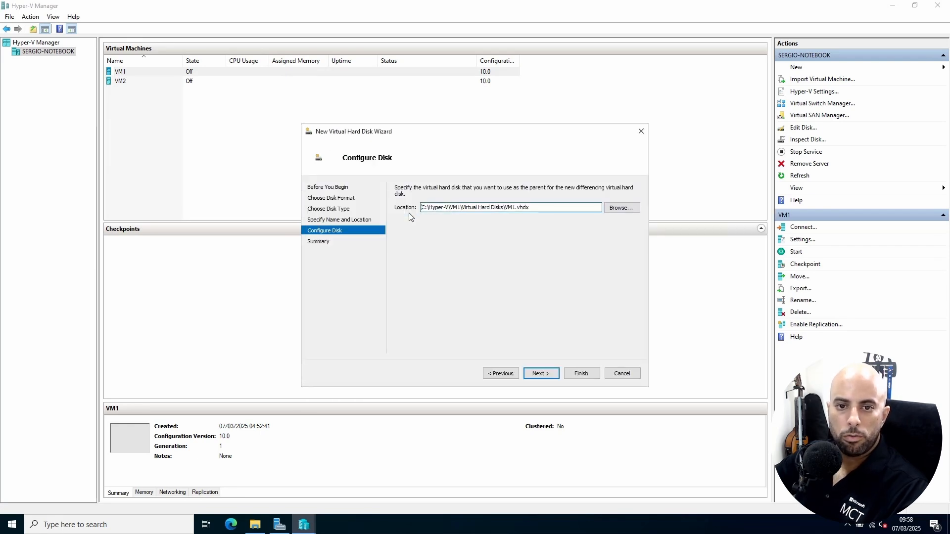
{"action": "left_click", "coordinate": [544, 373]}
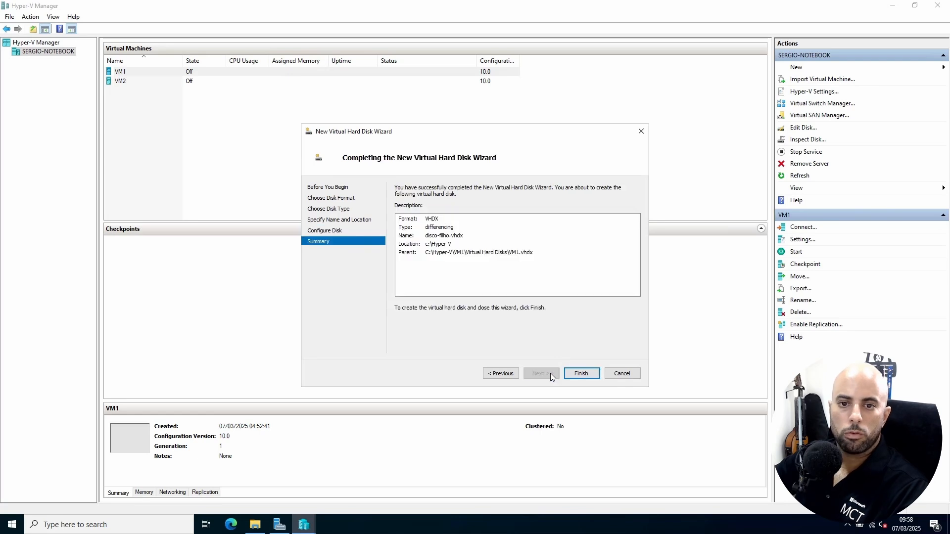
{"action": "left_click", "coordinate": [588, 375]}
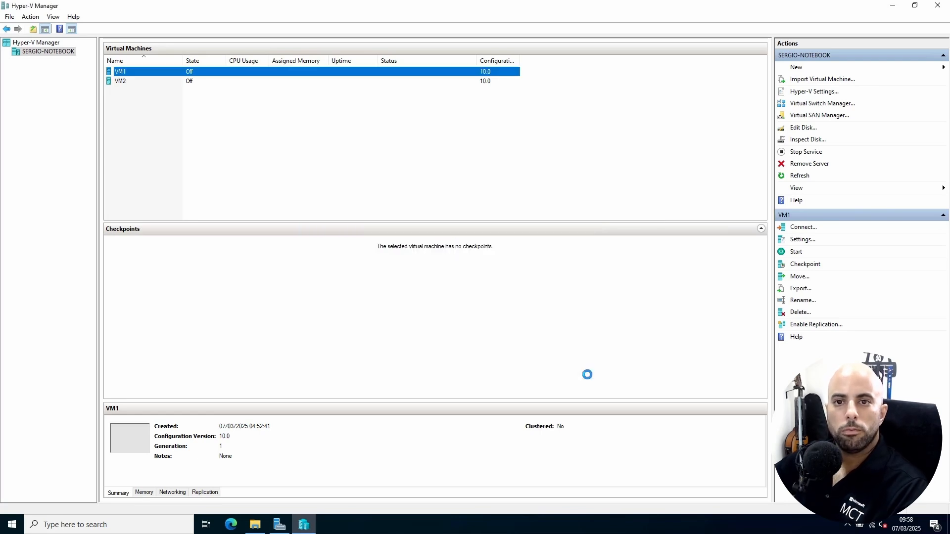